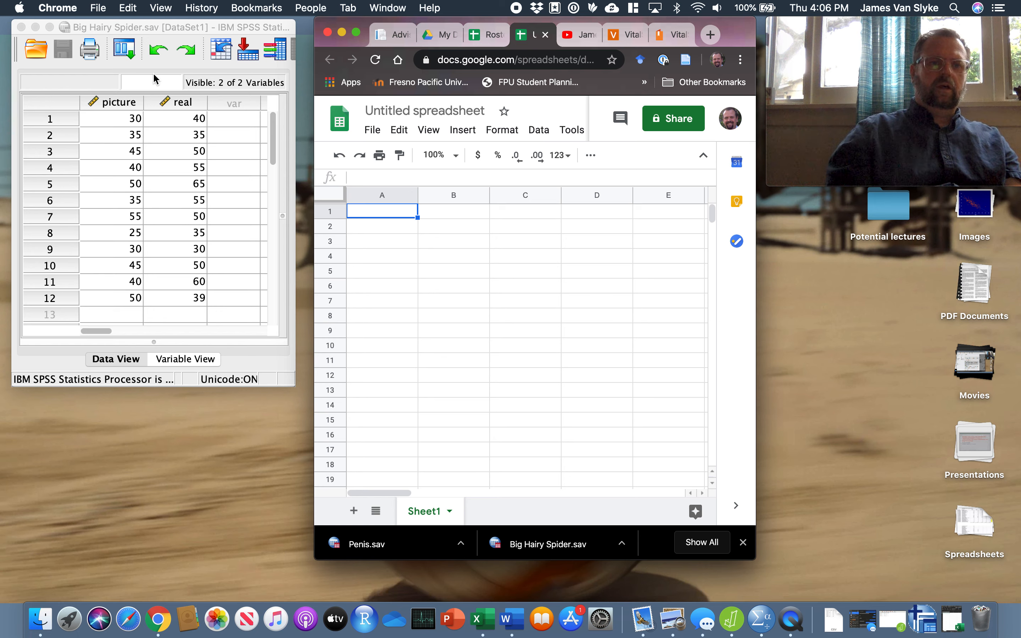
# Enter the column headers Picture in A1 and Real in B1 of the blank spreadsheet.
pyautogui.click(132, 29)
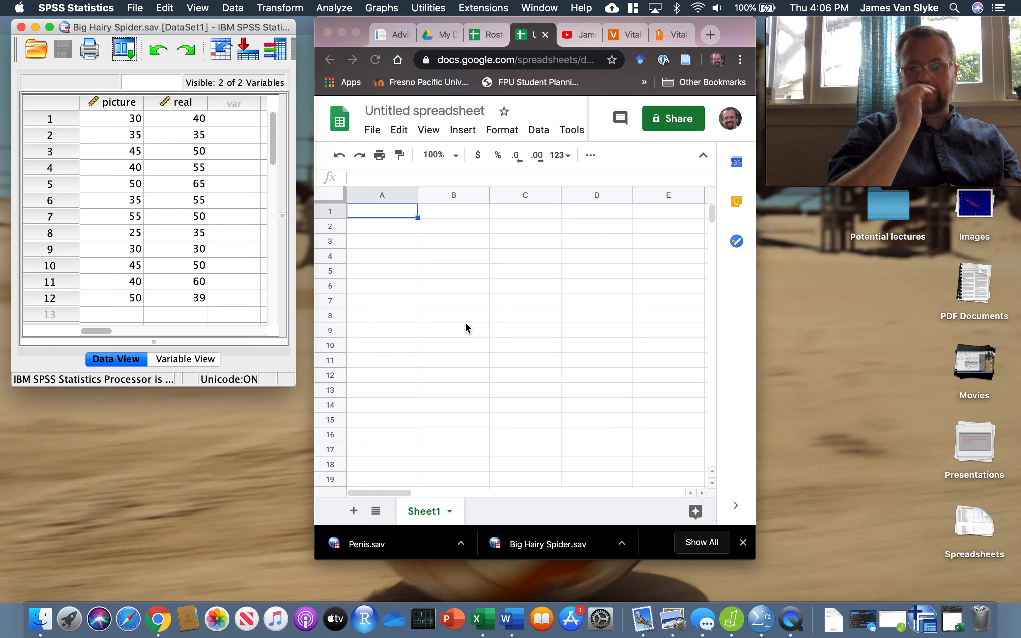
pyautogui.click(388, 213)
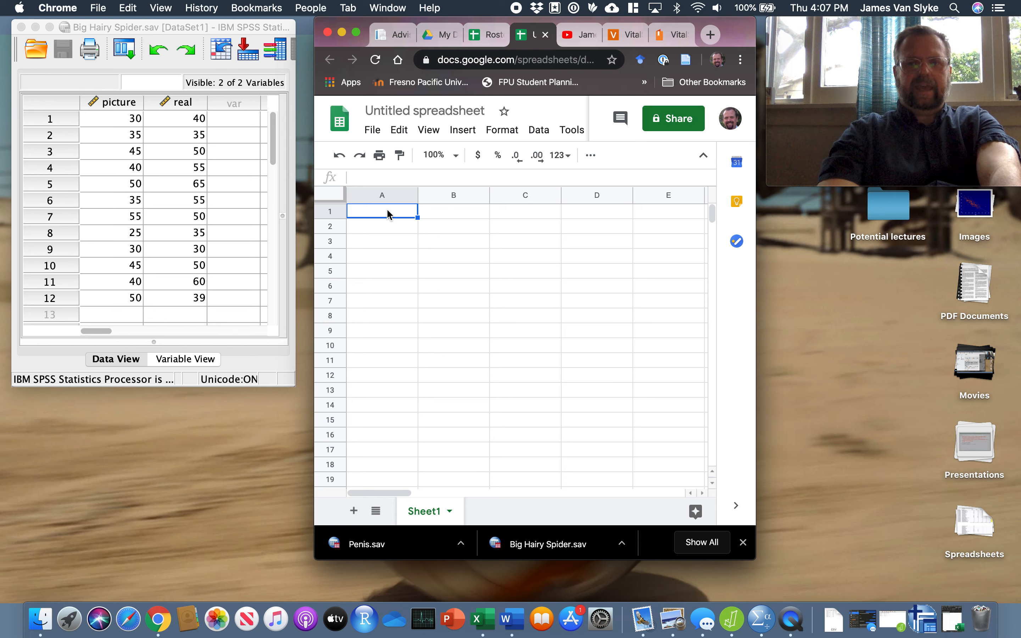
pyautogui.write('Picture')
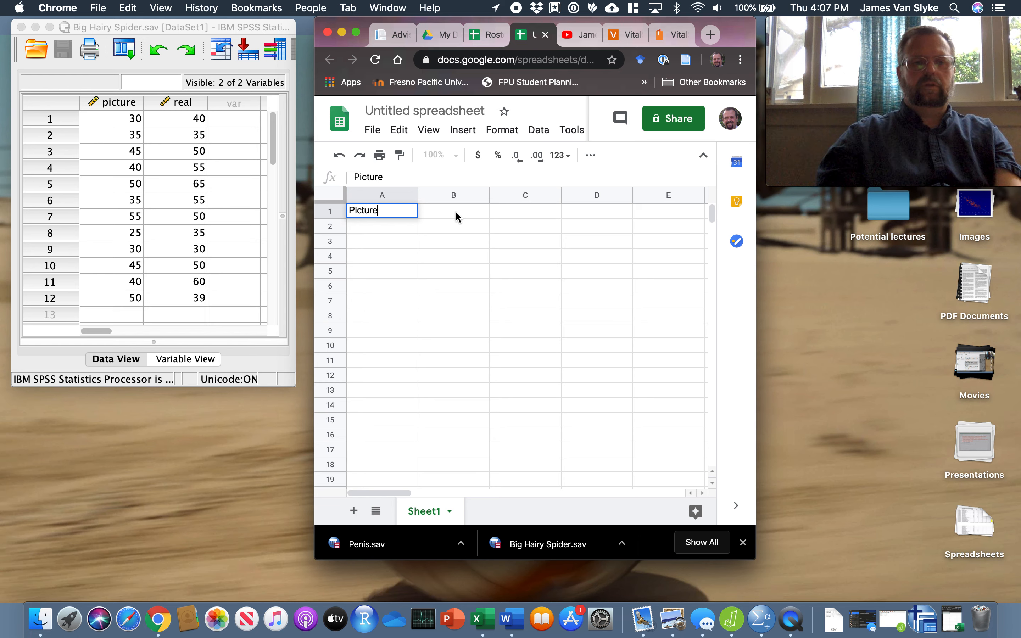
pyautogui.click(454, 211)
pyautogui.write('Real')
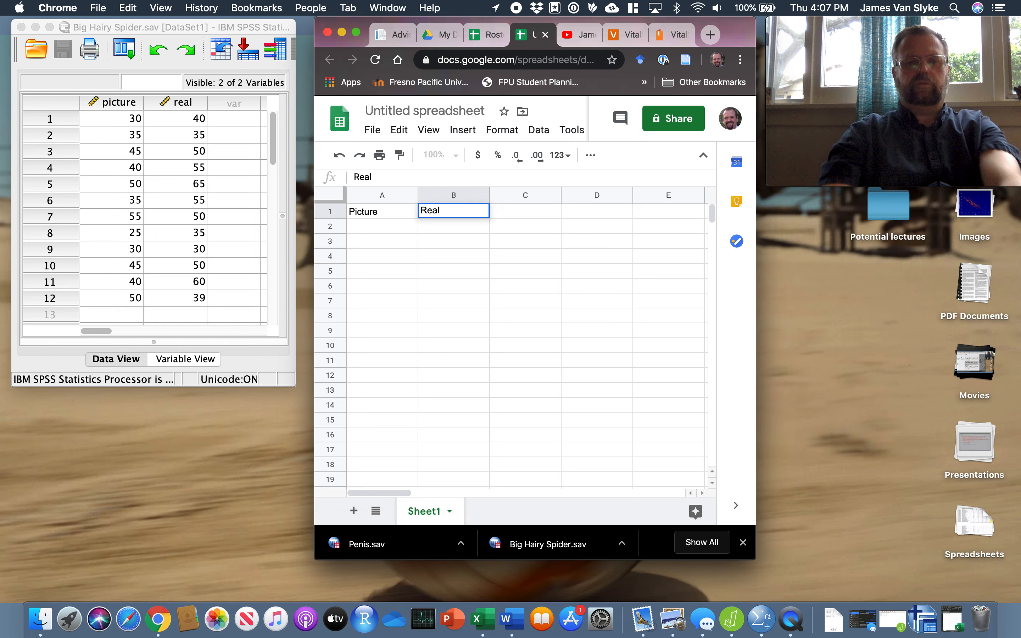
# Fill the first three Picture values, 30, 35 and 45, into cells A2 to A4.
pyautogui.click(382, 228)
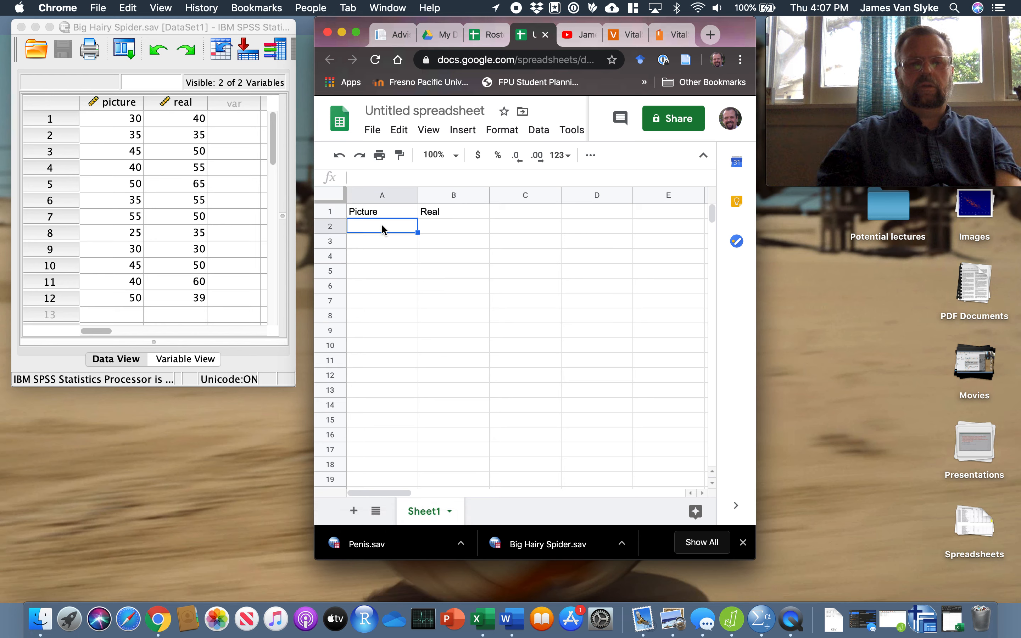
pyautogui.write('30')
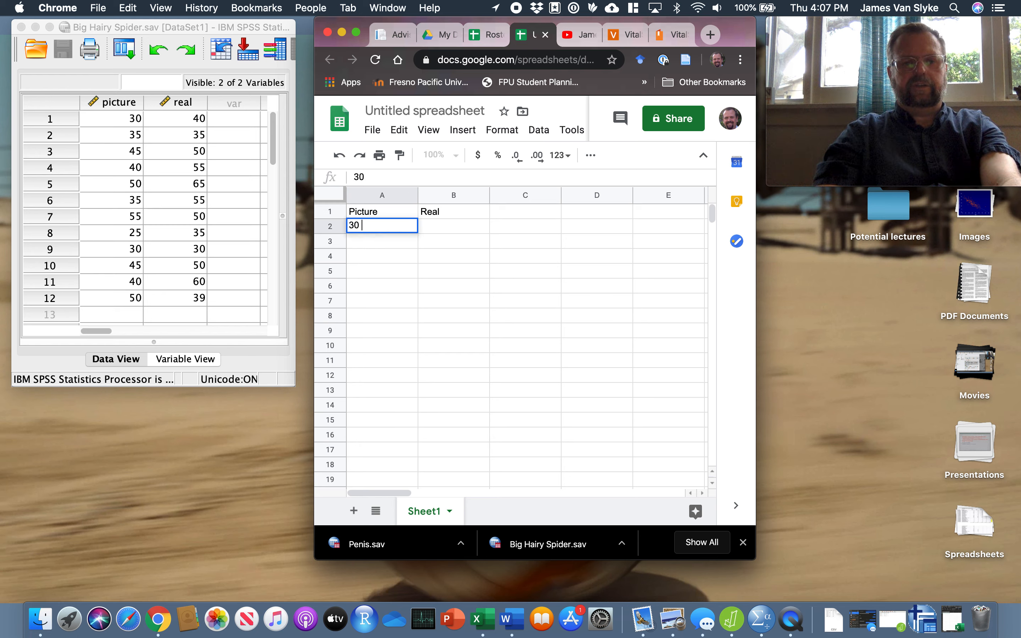
pyautogui.press('Return')
pyautogui.write('e')
pyautogui.press('Return')
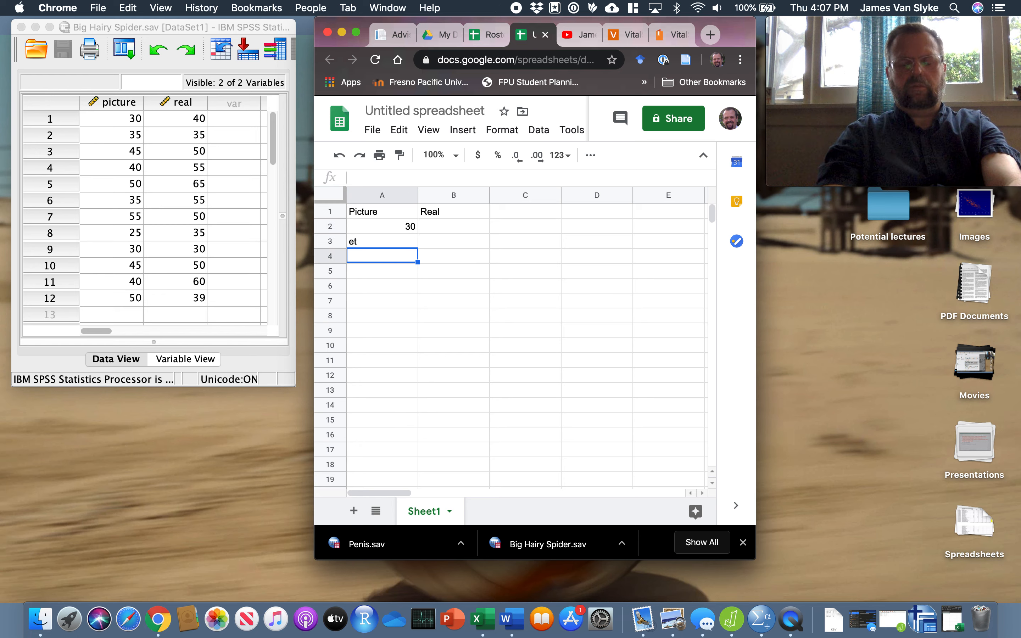
pyautogui.press('Up')
pyautogui.press('Return')
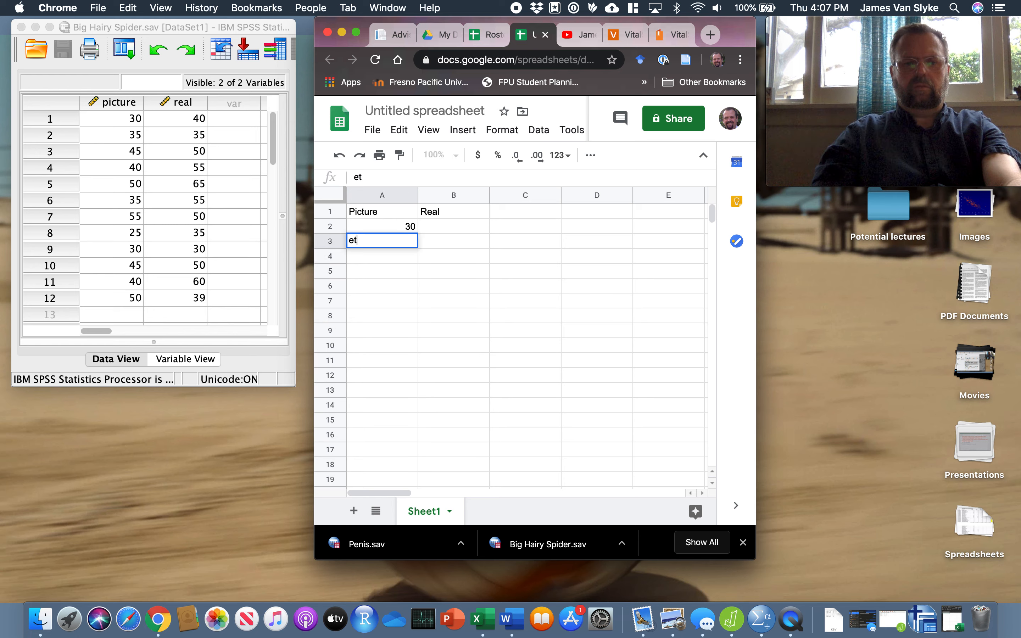
pyautogui.press('BackSpace')
pyautogui.write('35')
pyautogui.press('Return')
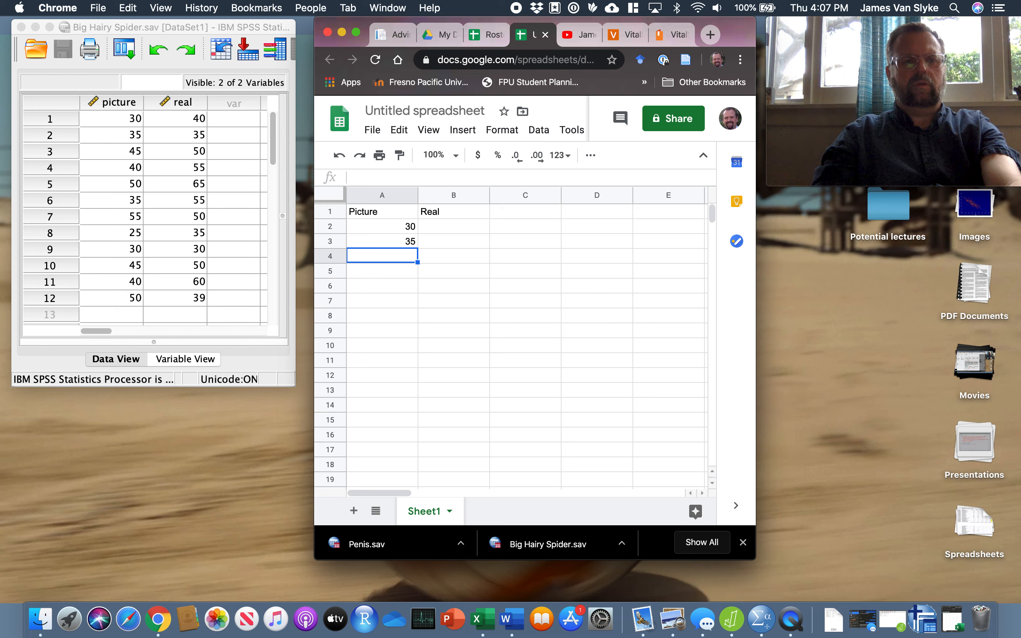
pyautogui.write('45')
pyautogui.press('Return')
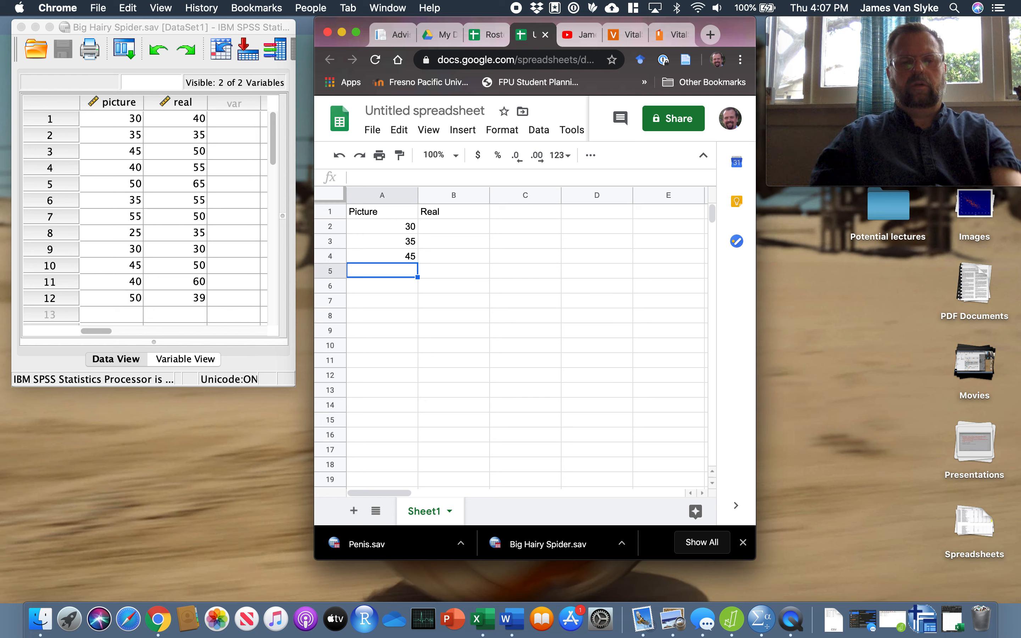
# Fill the first four Real values, 40, 35, 50 and 55, into cells B2 to B5.
pyautogui.click(458, 227)
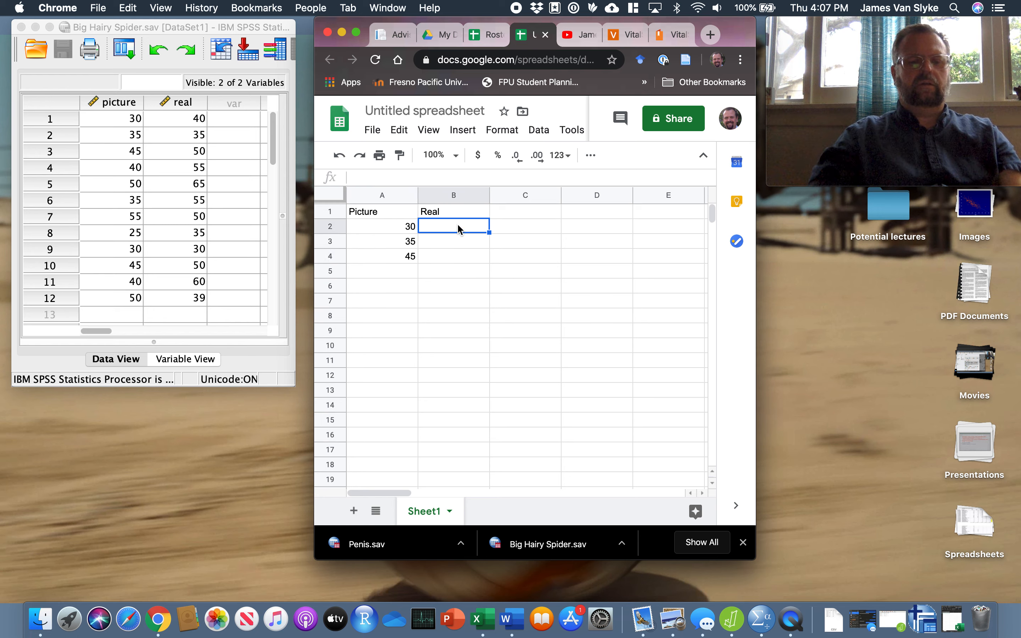
pyautogui.write('40')
pyautogui.press('Return')
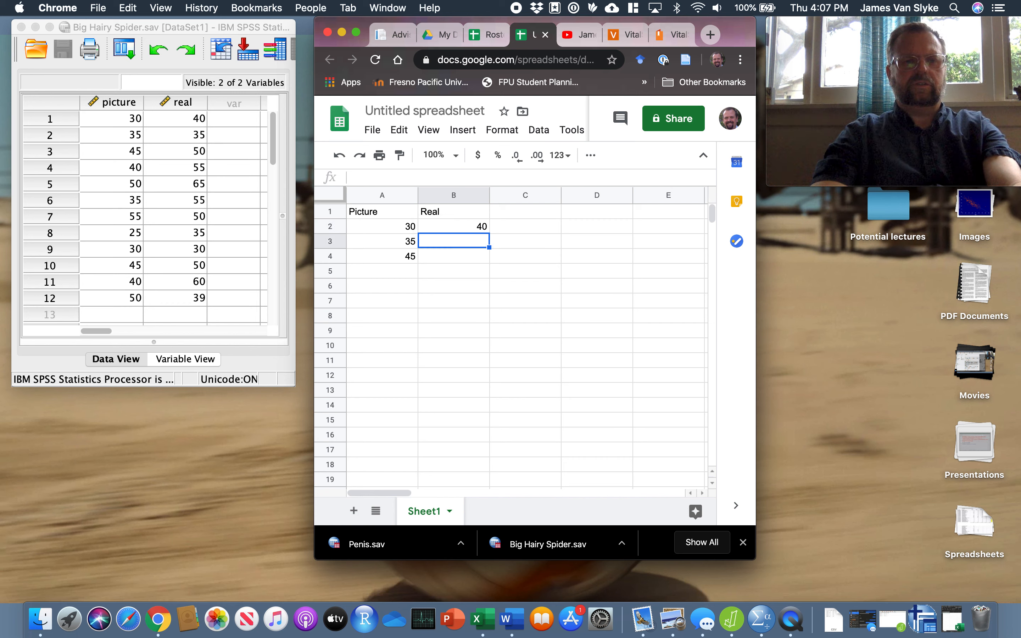
pyautogui.write('35')
pyautogui.press('Return')
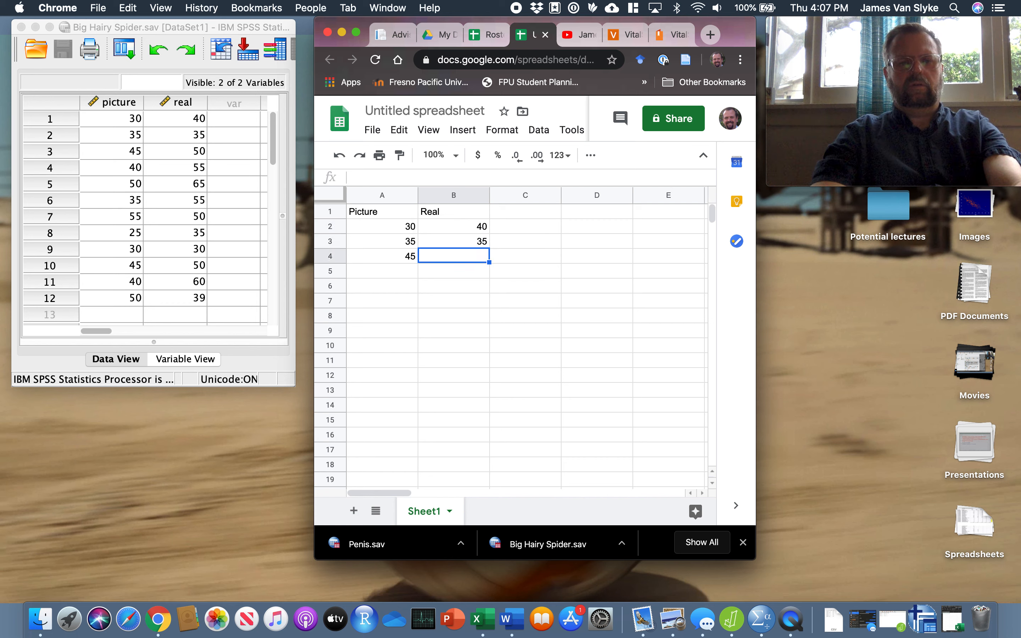
pyautogui.write('50')
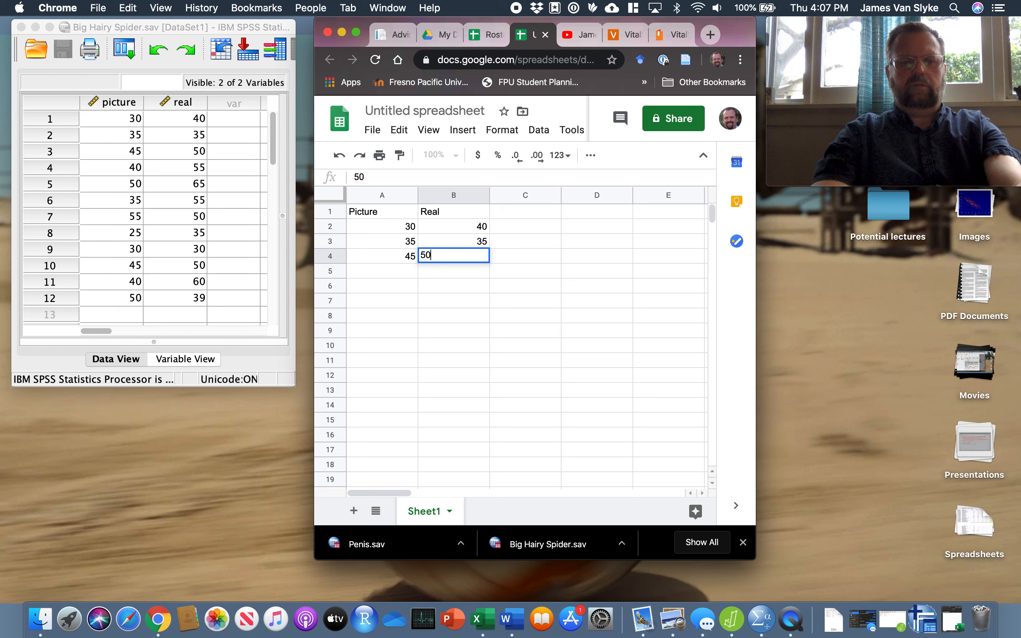
pyautogui.press('Return')
pyautogui.write('55')
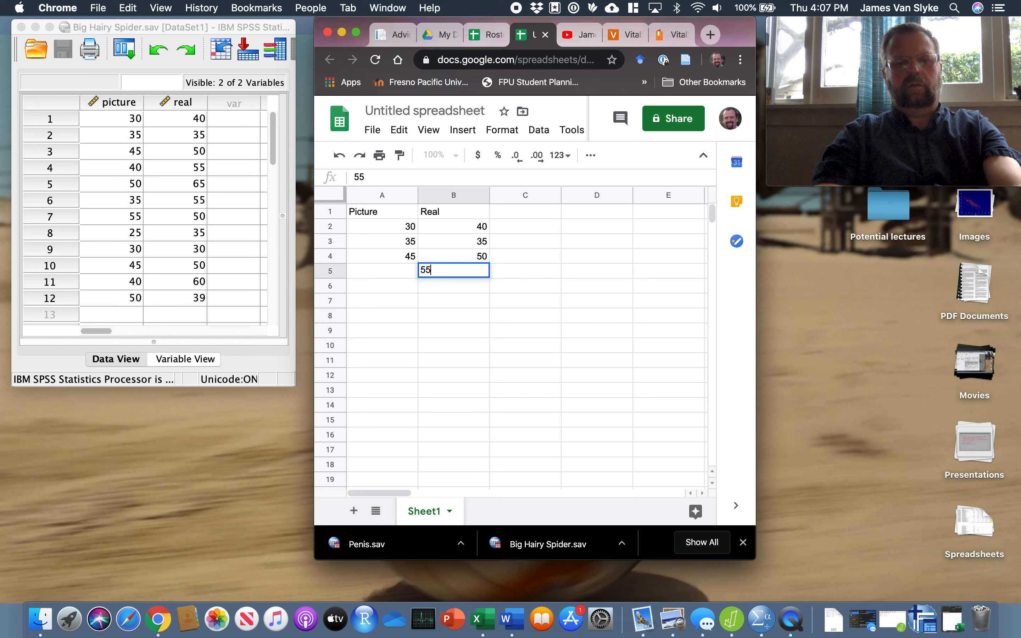
pyautogui.press('Return')
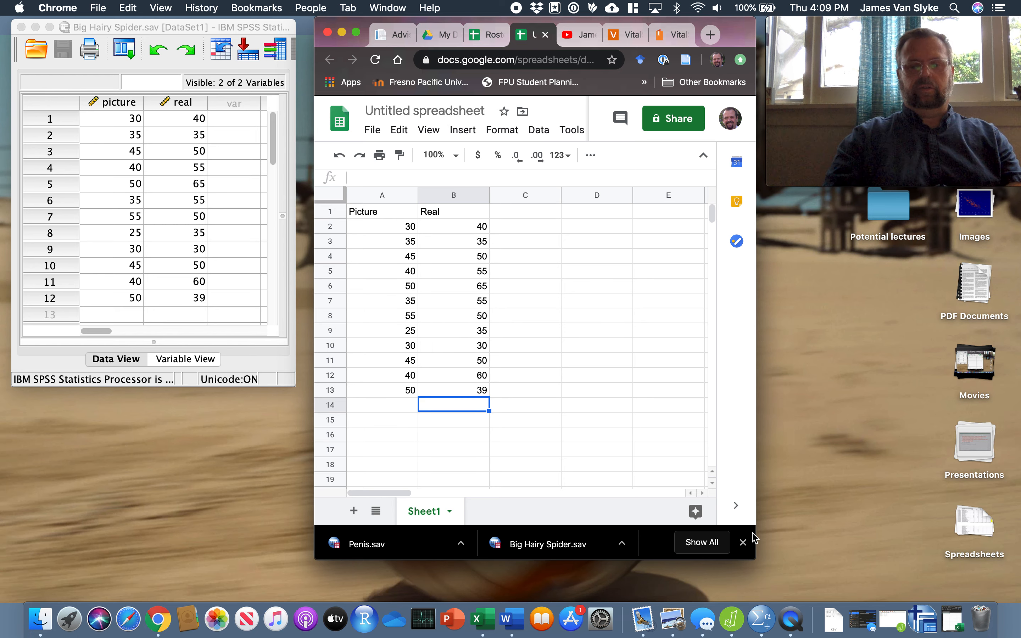
# Widen the browser window and download the current sheet as comma-separated values (.csv).
pyautogui.moveTo(823, 553); pyautogui.dragTo(886, 563)
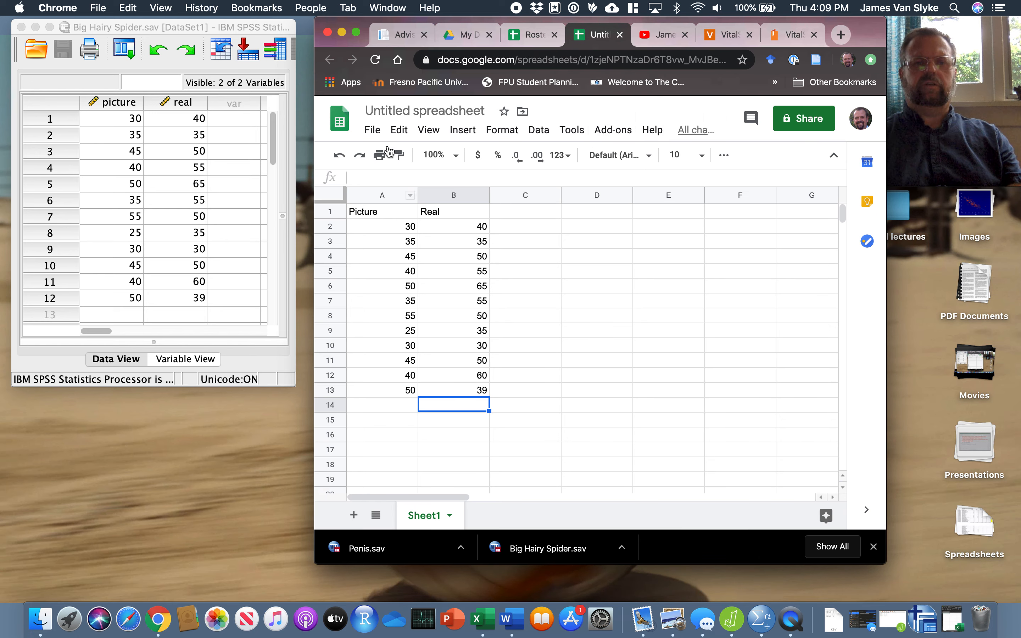
pyautogui.click(375, 132)
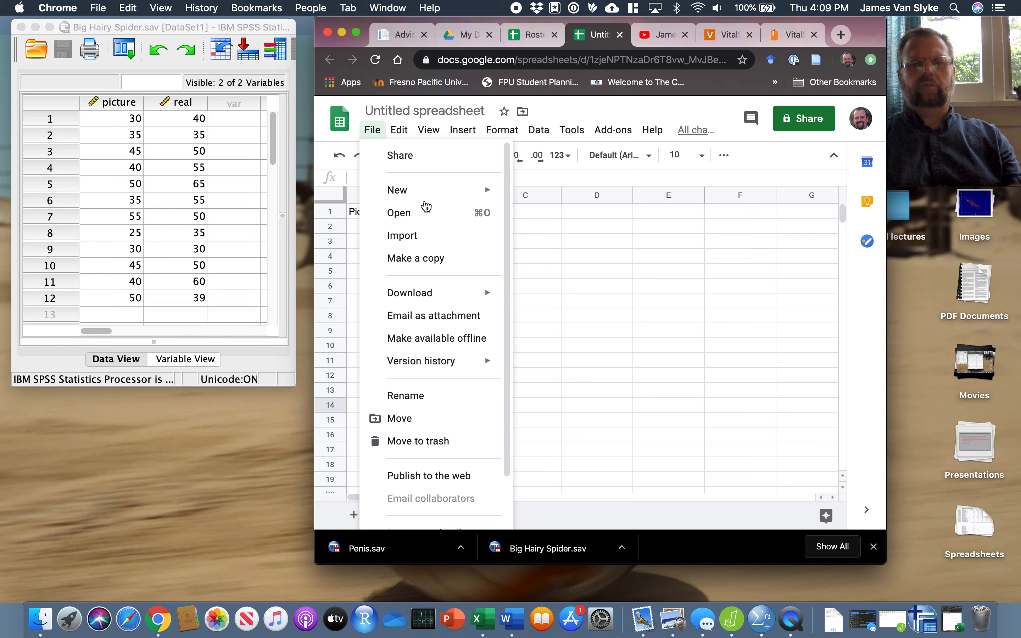
pyautogui.scroll(-2, 430, 269)
pyautogui.scroll(-1, 432, 270)
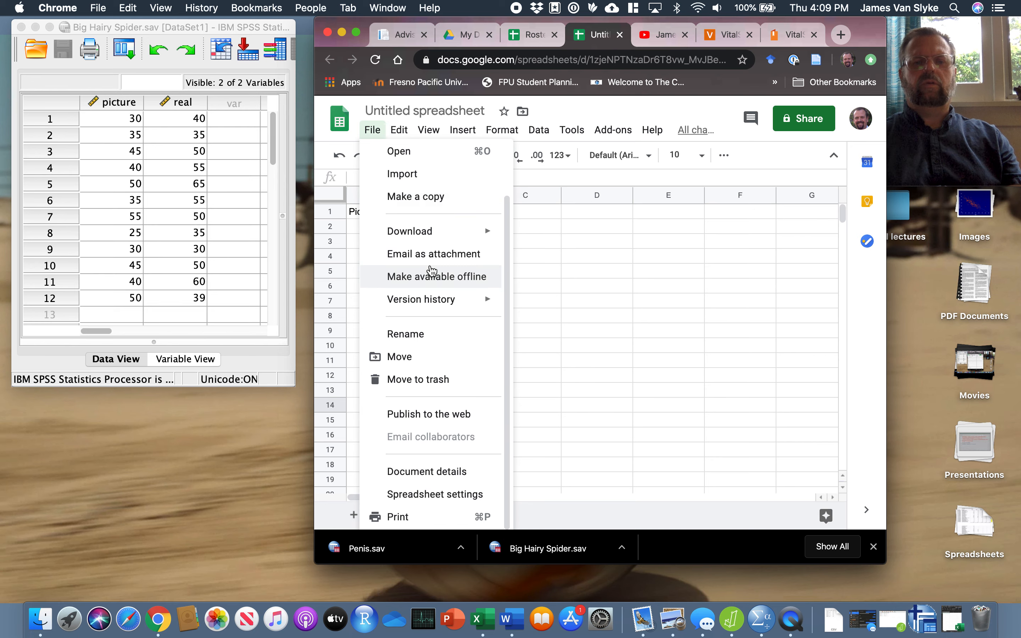
pyautogui.moveTo(441, 235)
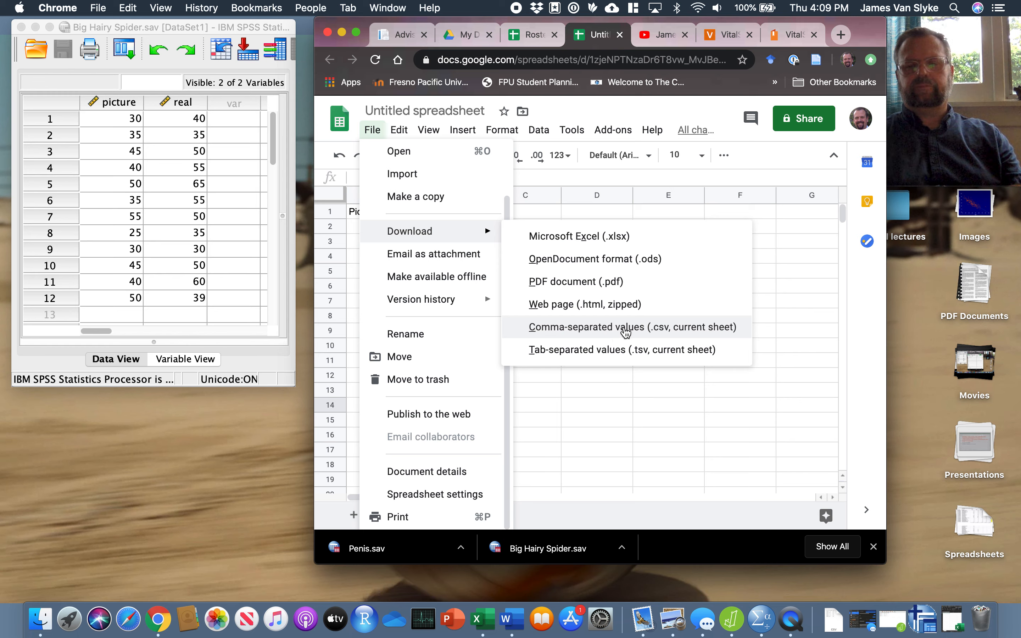
pyautogui.click(624, 330)
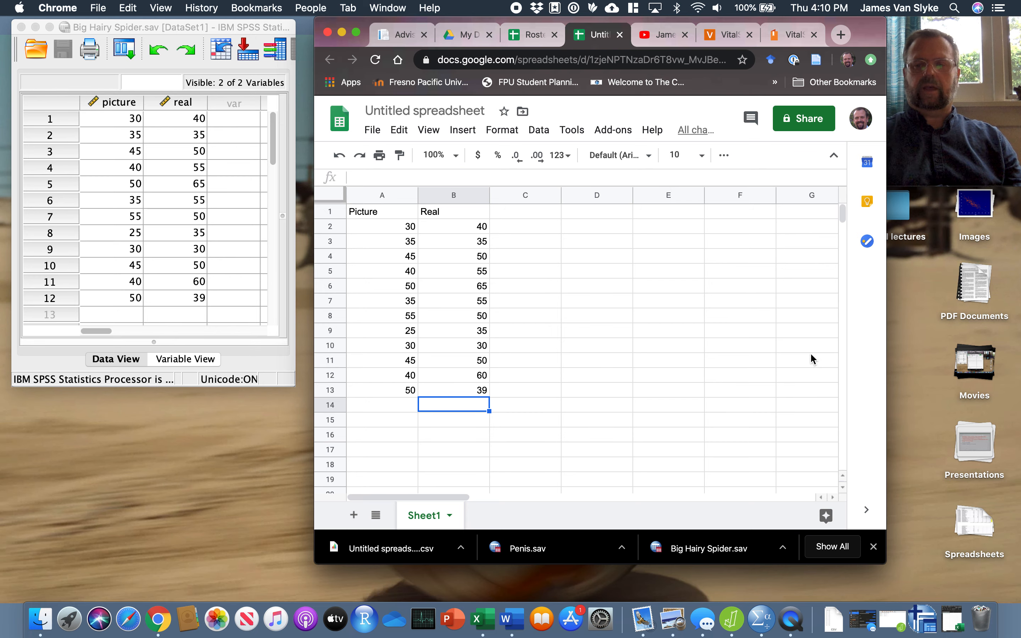
# Switch to Finder and open the Psy 300 Statistics SP20 folder in a new window.
pyautogui.hotkey('ctrl', 'Right')
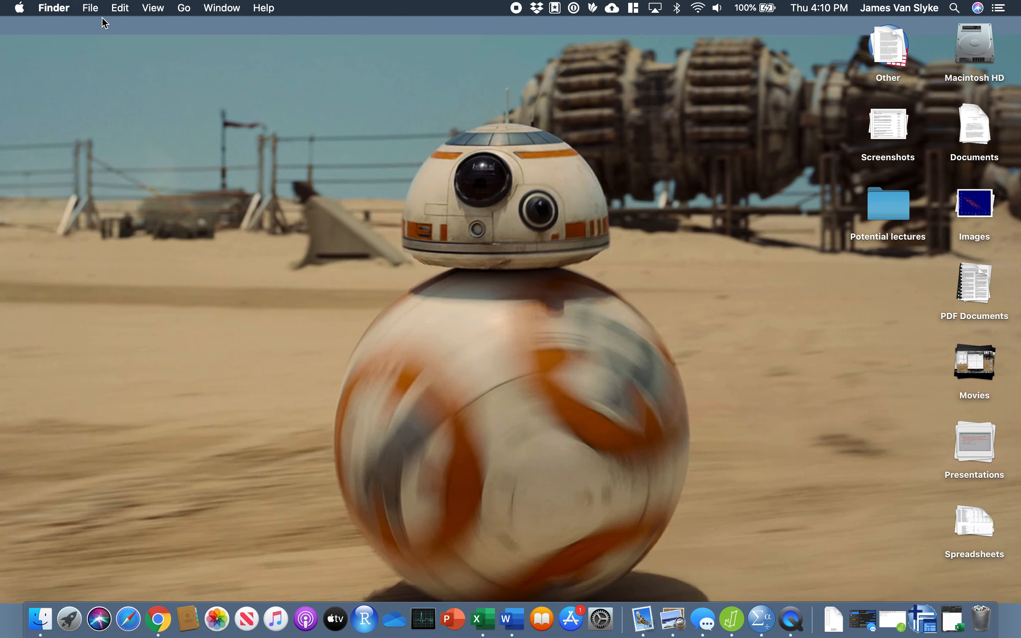
pyautogui.click(91, 8)
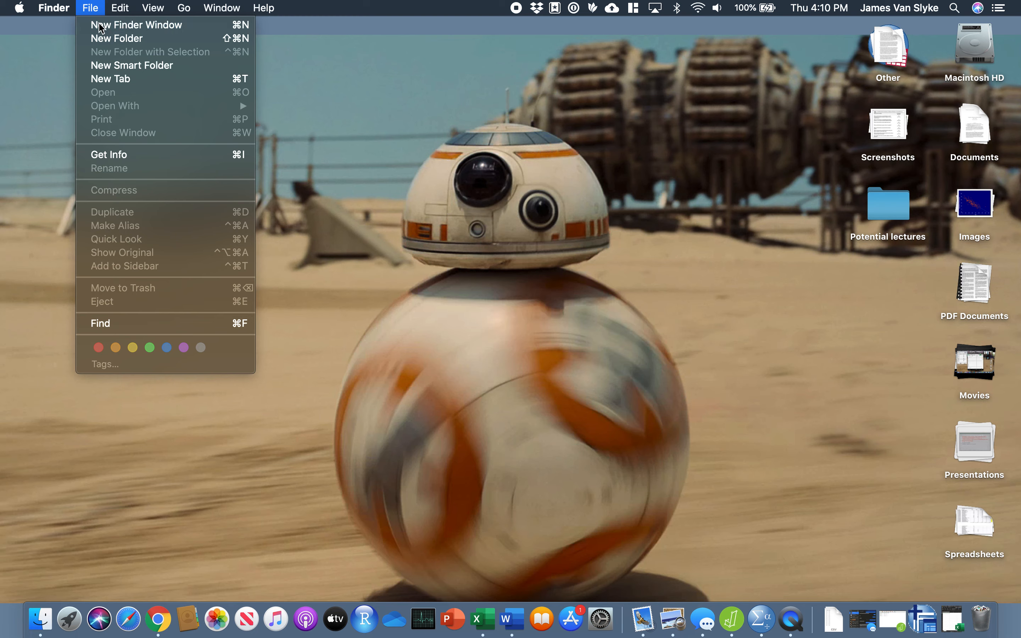
pyautogui.click(102, 27)
pyautogui.scroll(-3, 313, 253)
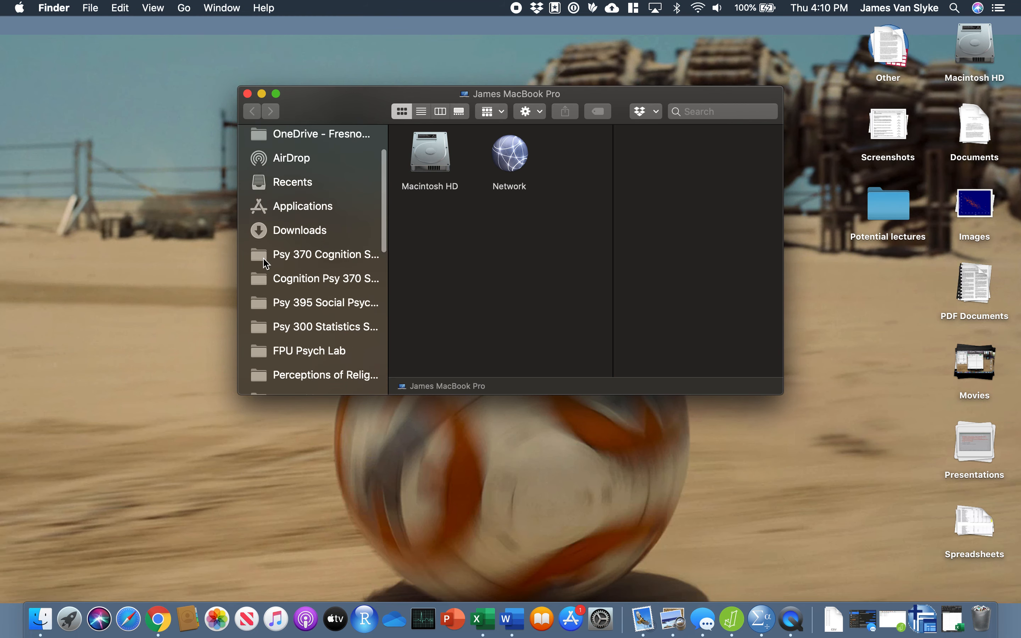
pyautogui.click(314, 327)
pyautogui.scroll(-2, 467, 291)
# Move the downloaded Untitled spreadsheet - Sheet1.csv into the Psy 300 Statistics SP20 folder.
pyautogui.click(833, 619)
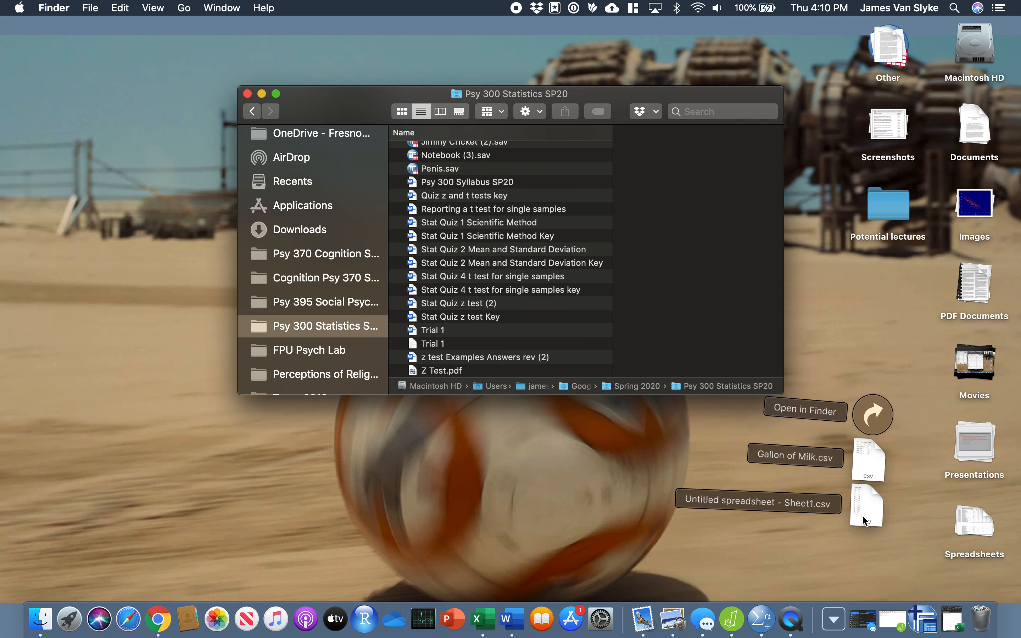
pyautogui.moveTo(864, 520); pyautogui.dragTo(521, 323)
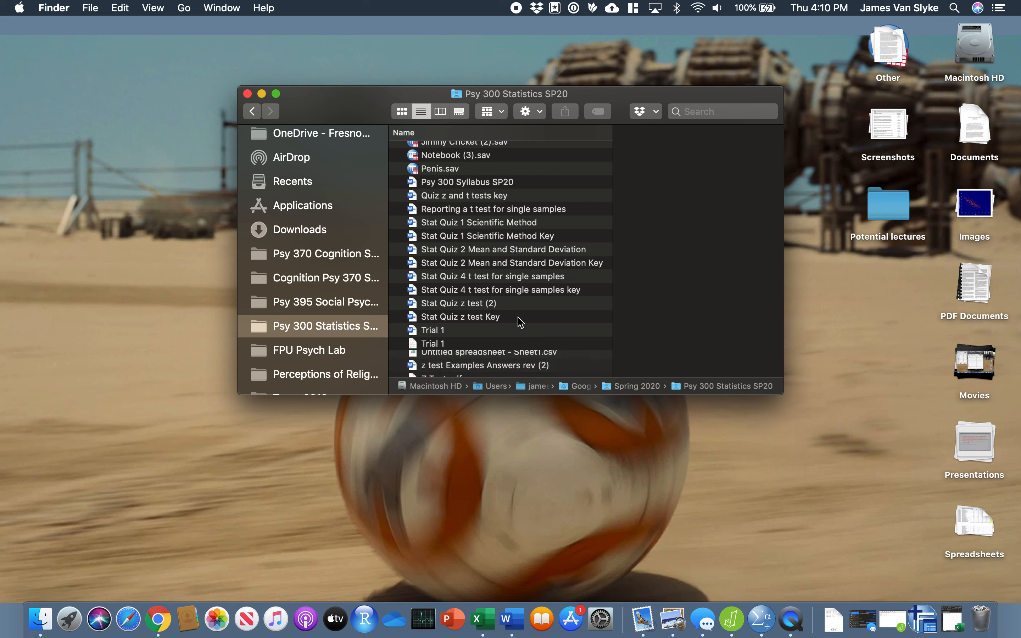
pyautogui.scroll(-1, 520, 323)
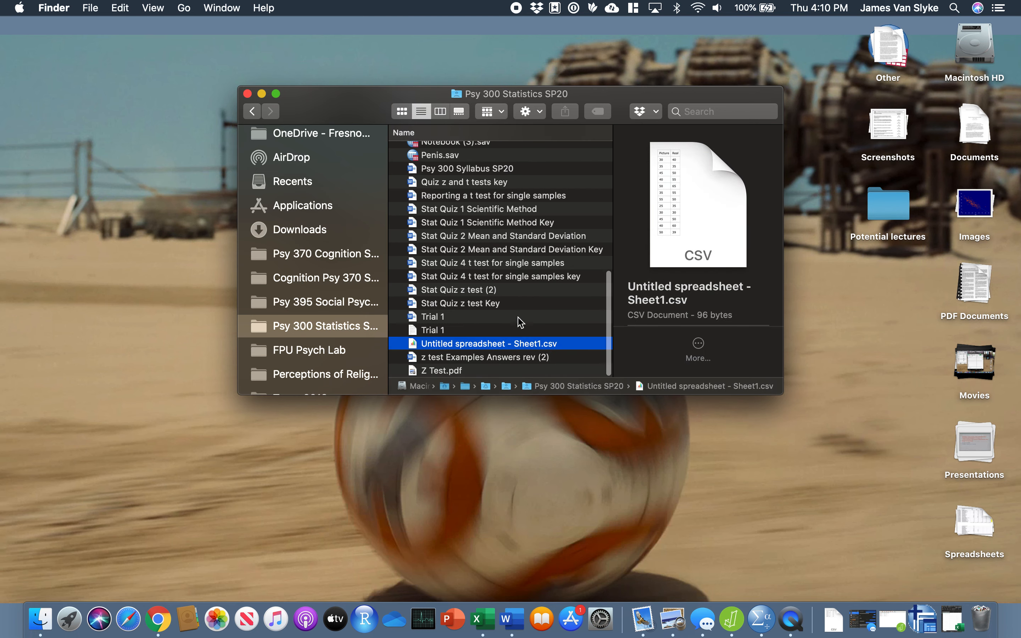
# Rename the Untitled spreadsheet - Sheet1.csv file to Hairy Spider, keeping the .csv extension.
pyautogui.click(501, 348)
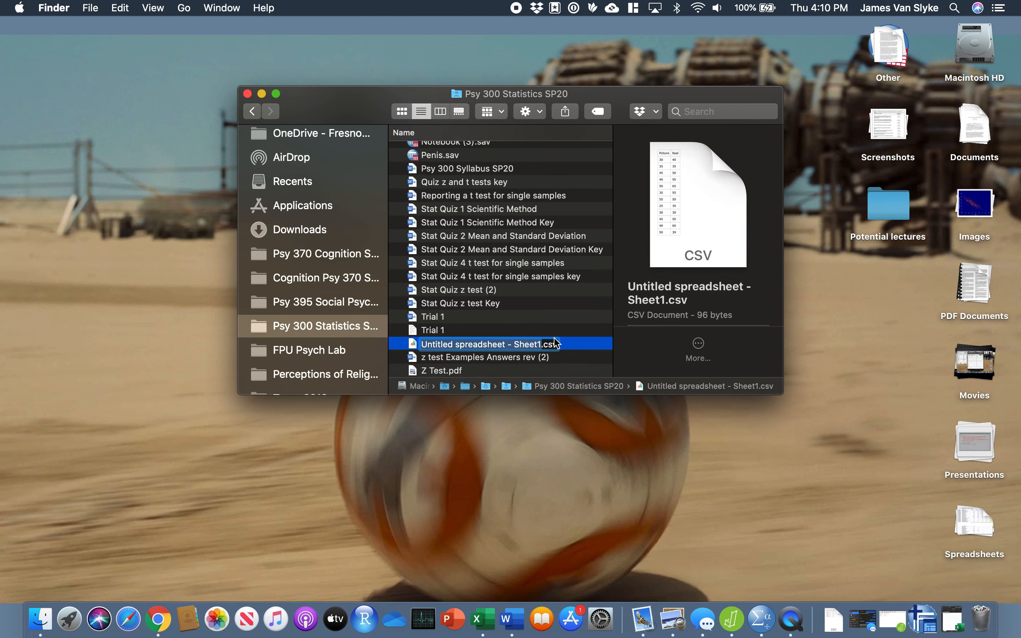
pyautogui.click(530, 347)
pyautogui.click(543, 346)
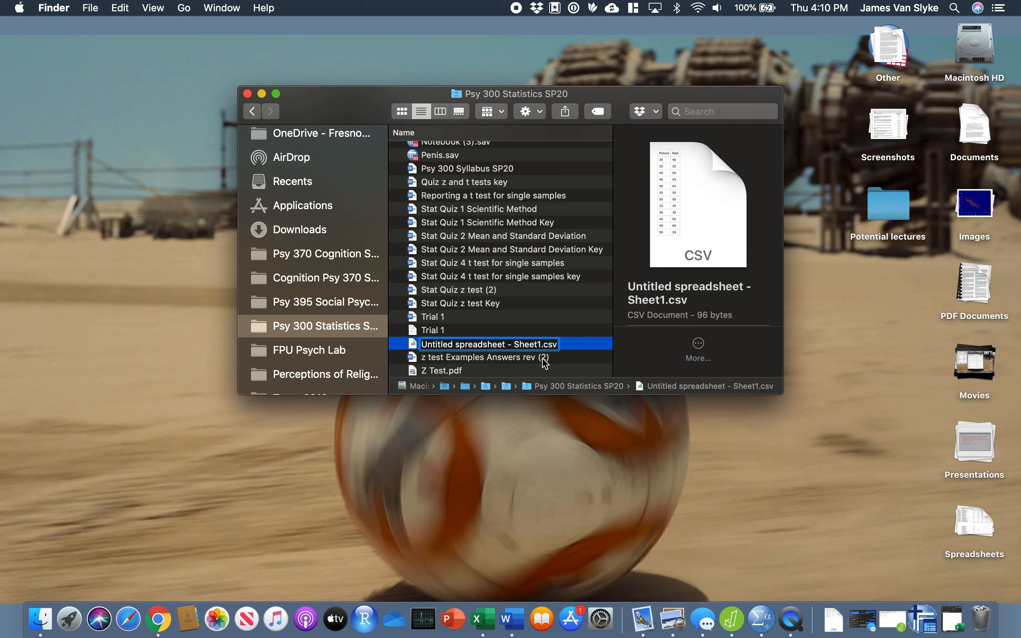
pyautogui.press('BackSpace')
pyautogui.press('BackSpace')
pyautogui.press('BackSpace')
pyautogui.press('BackSpace')
pyautogui.press('BackSpace')
pyautogui.press('BackSpace')
pyautogui.press('BackSpace')
pyautogui.press('BackSpace')
pyautogui.press('BackSpace')
pyautogui.press('BackSpace')
pyautogui.press('BackSpace')
pyautogui.press('BackSpace')
pyautogui.press('BackSpace')
pyautogui.press('BackSpace')
pyautogui.press('BackSpace')
pyautogui.press('BackSpace')
pyautogui.press('BackSpace')
pyautogui.press('BackSpace')
pyautogui.press('BackSpace')
pyautogui.press('BackSpace')
pyautogui.press('BackSpace')
pyautogui.press('BackSpace')
pyautogui.press('BackSpace')
pyautogui.press('BackSpace')
pyautogui.press('BackSpace')
pyautogui.press('BackSpace')
pyautogui.press('BackSpace')
pyautogui.press('BackSpace')
pyautogui.press('BackSpace')
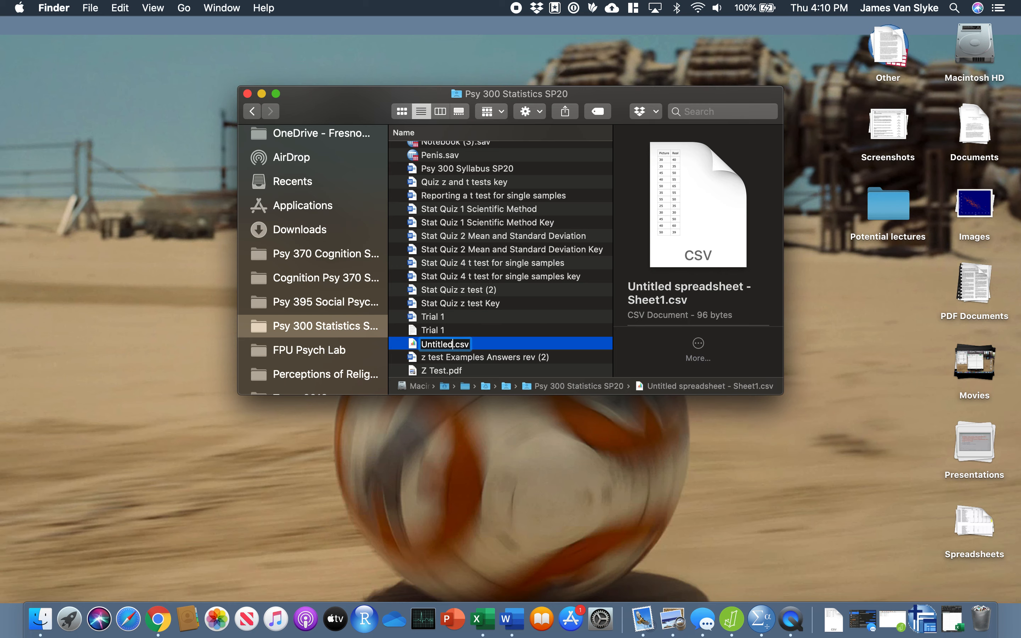
pyautogui.write('Hairy Spider')
pyautogui.press('Return')
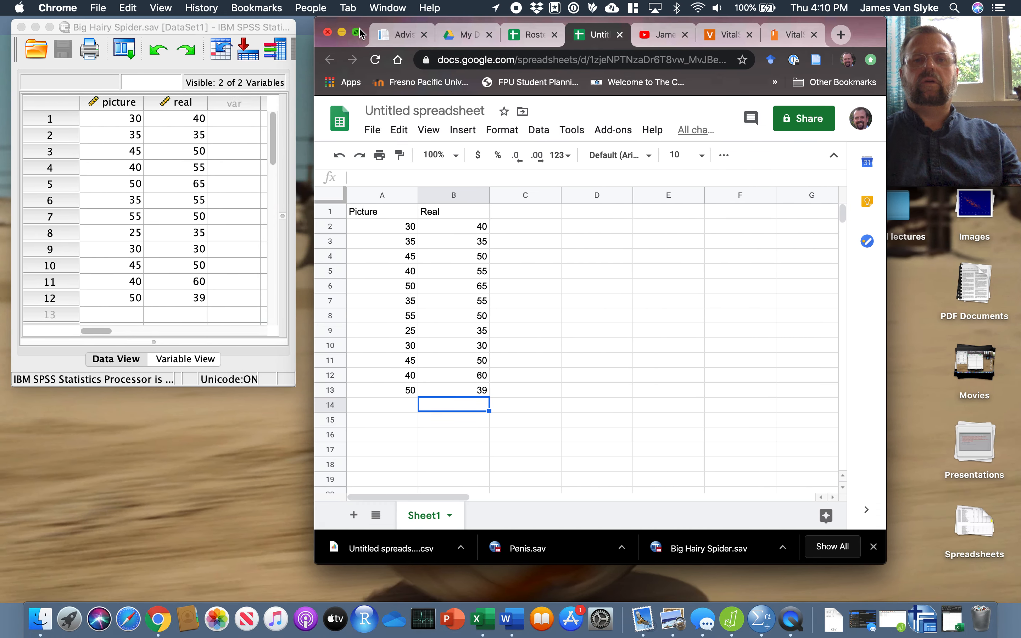
# Switch to JASP, narrow its Gallon of Milk window and reposition it clear of the camera preview.
pyautogui.moveTo(361, 34); pyautogui.dragTo(169, 20)
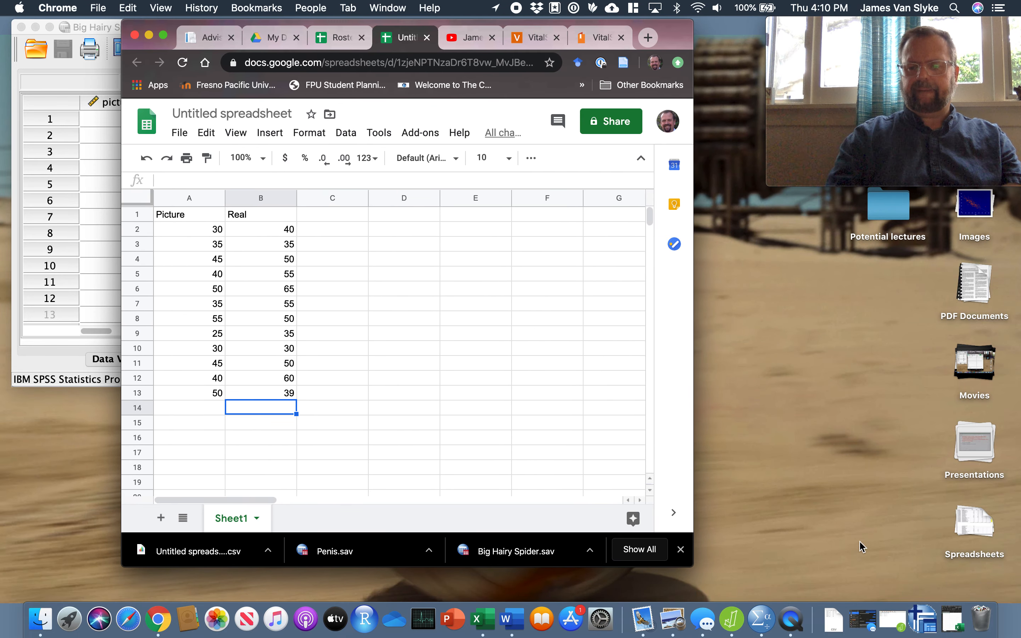
pyautogui.click(895, 611)
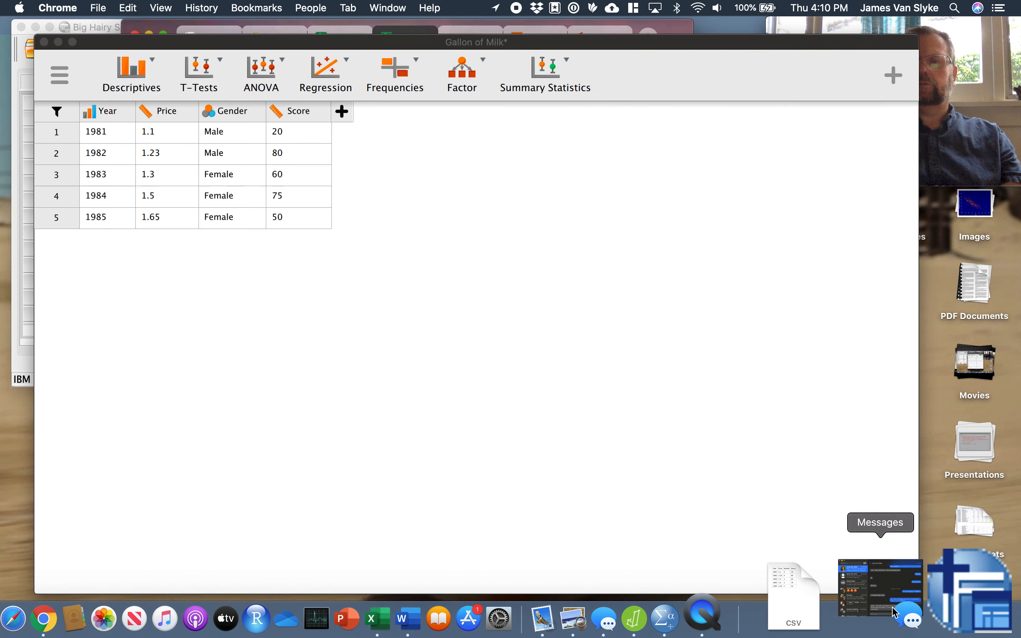
pyautogui.moveTo(921, 129); pyautogui.dragTo(767, 130)
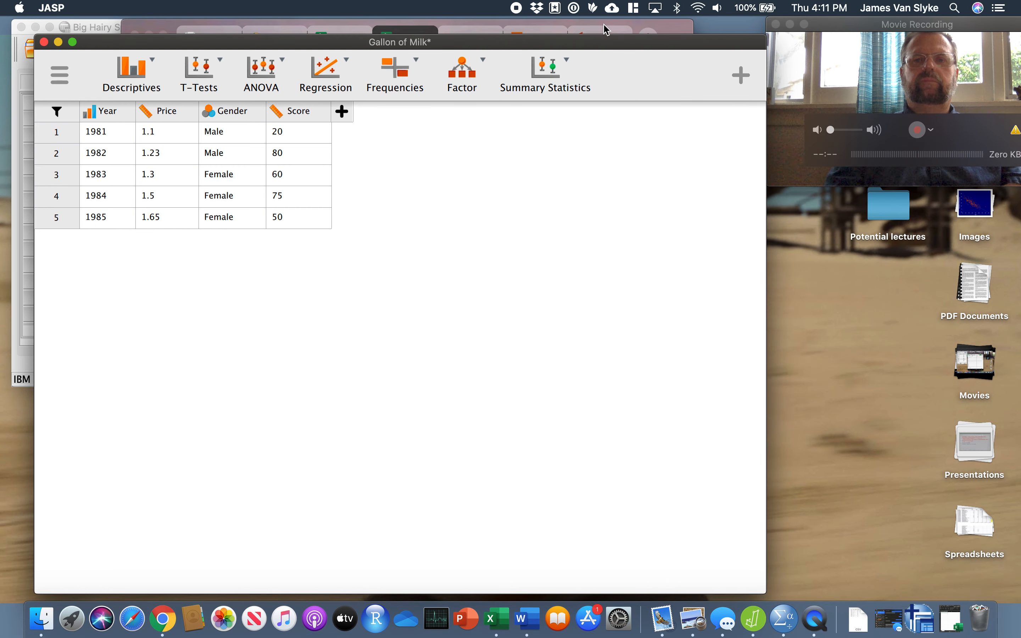
pyautogui.moveTo(609, 39); pyautogui.dragTo(583, 22)
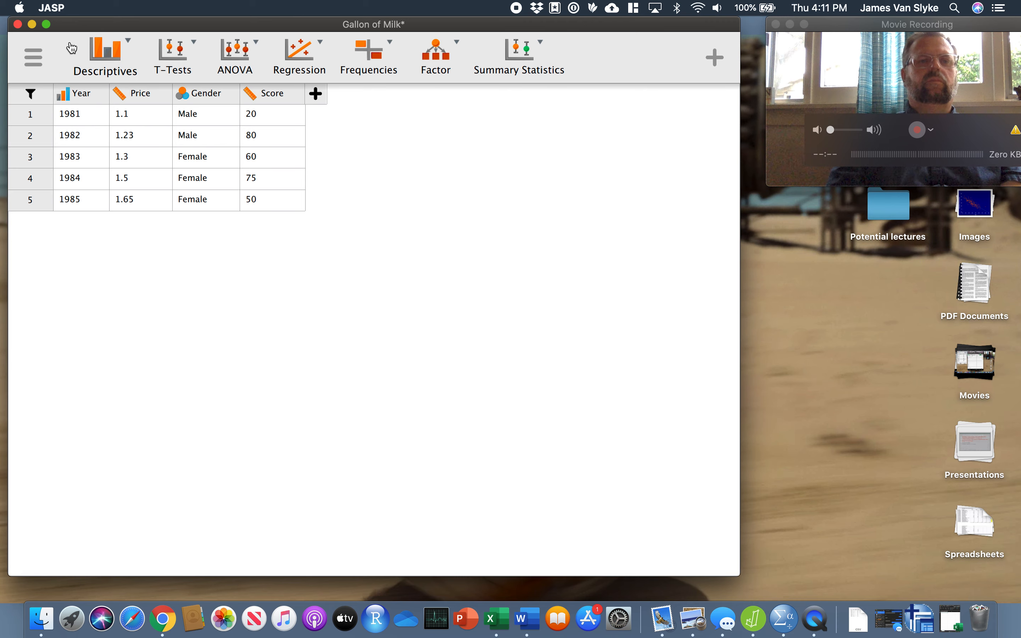
# Open Hairy Spider.csv from the Psy 300 Statistics SP20 folder on the computer.
pyautogui.click(33, 57)
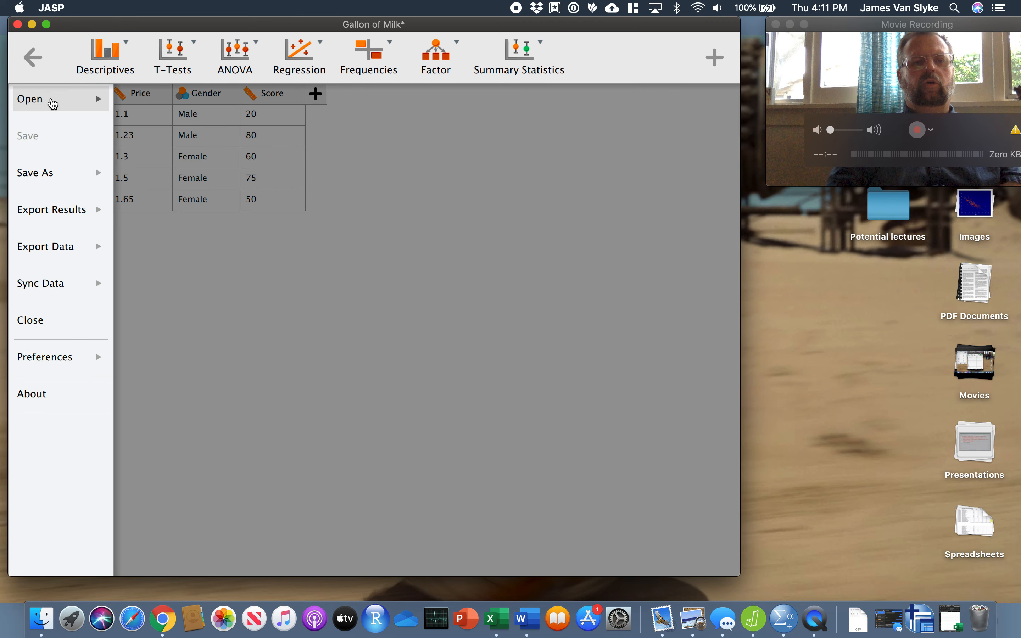
pyautogui.click(52, 103)
pyautogui.click(148, 108)
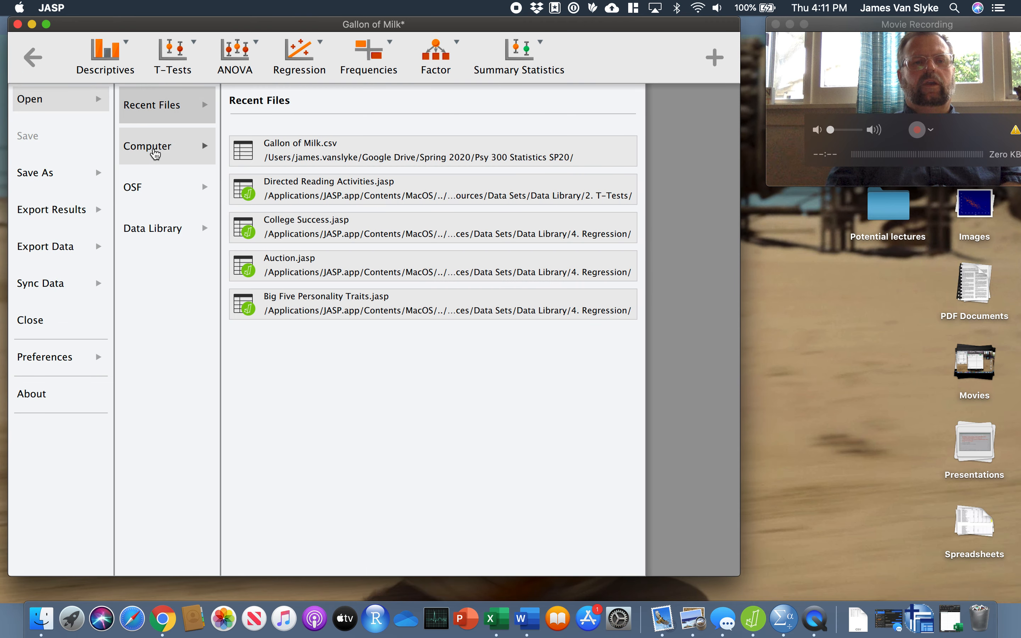
pyautogui.click(155, 151)
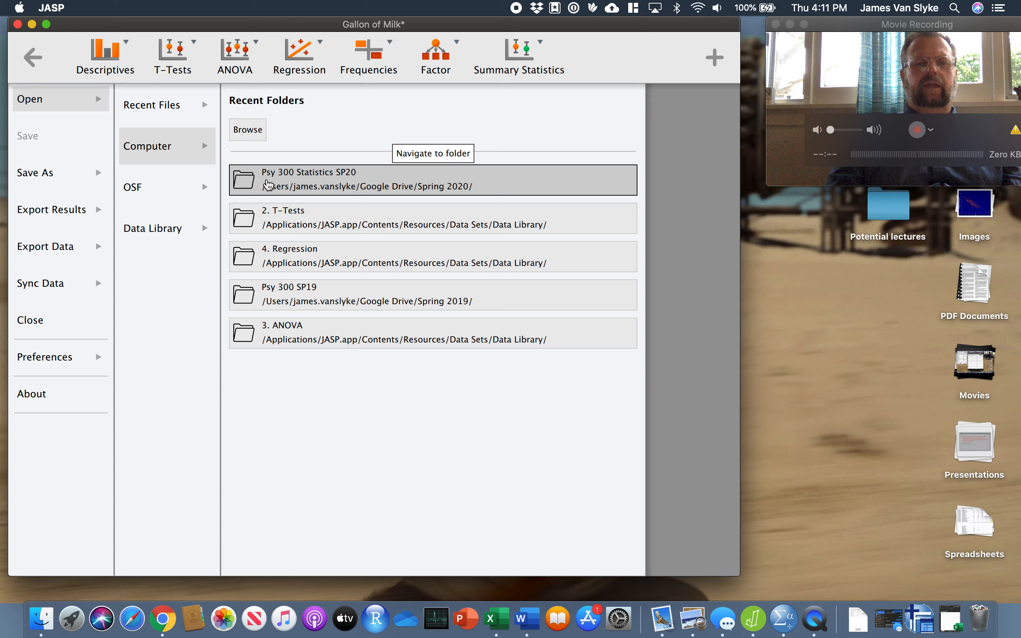
pyautogui.click(268, 184)
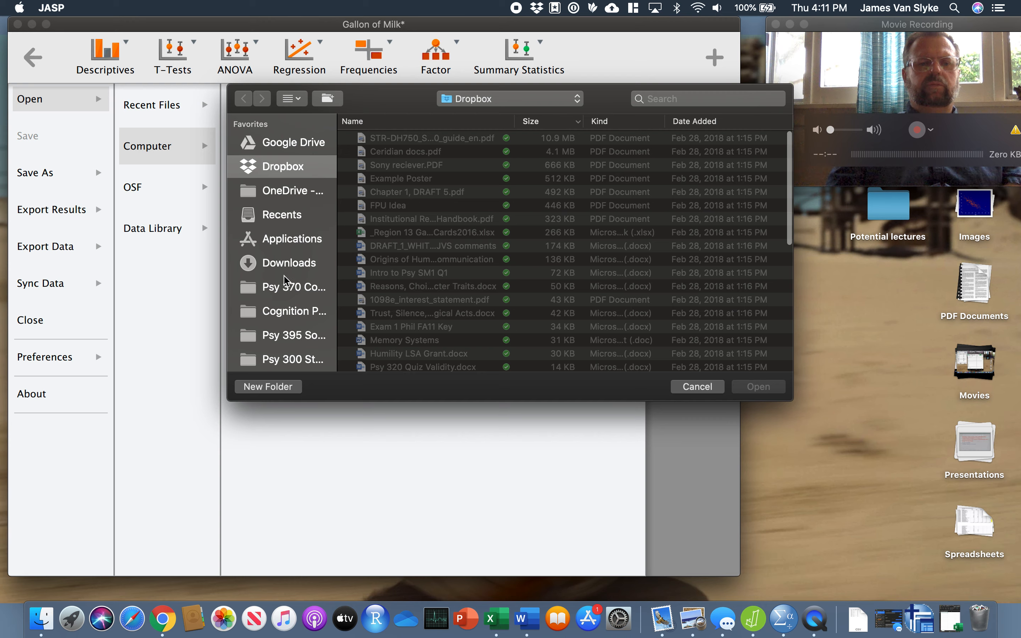
pyautogui.scroll(-4, 286, 281)
pyautogui.click(292, 290)
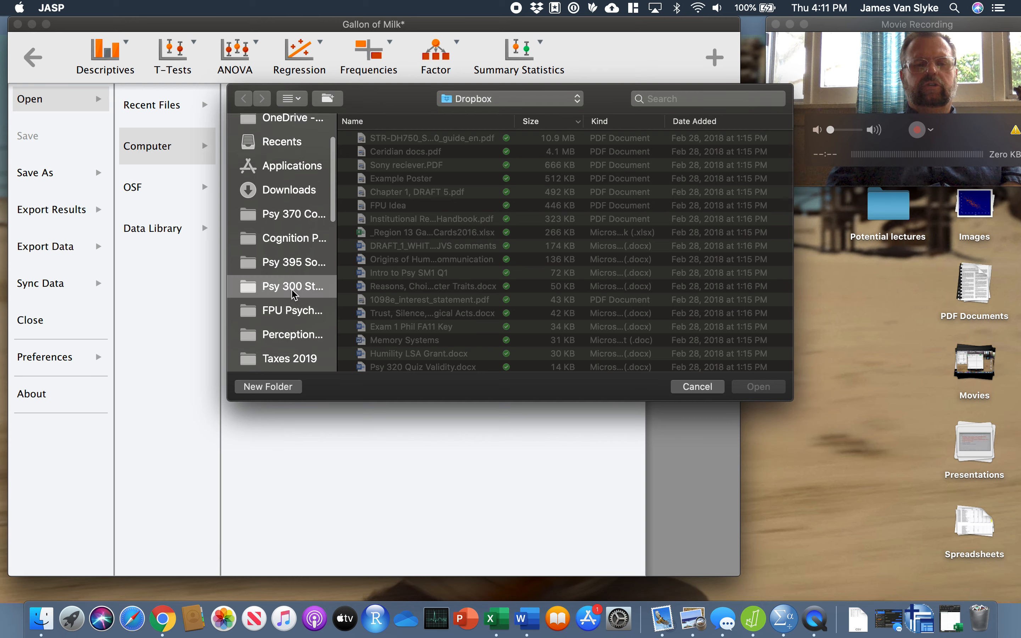
pyautogui.scroll(-10, 459, 288)
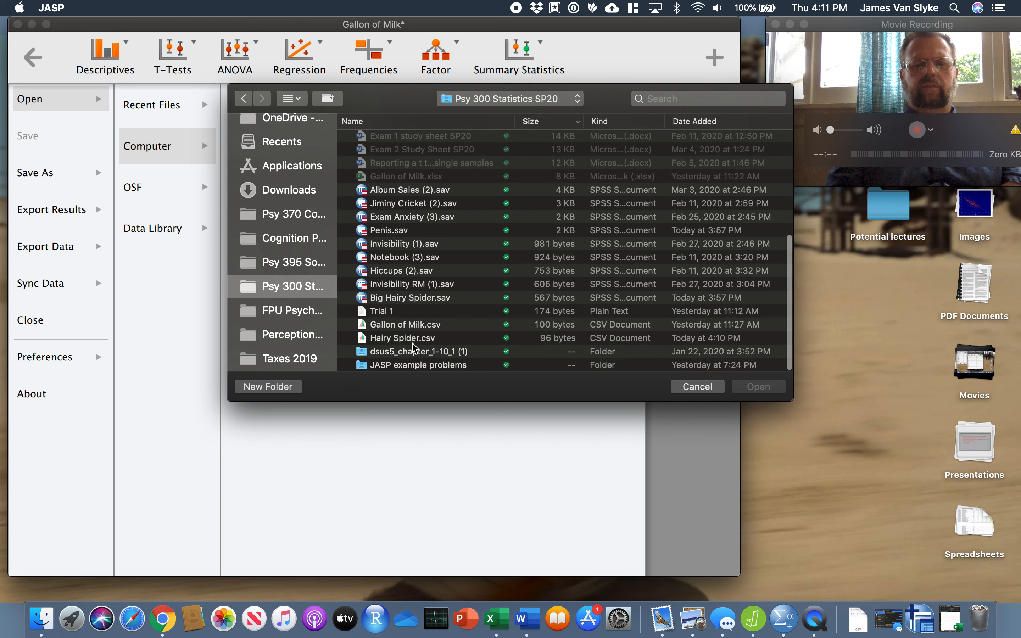
pyautogui.click(413, 337)
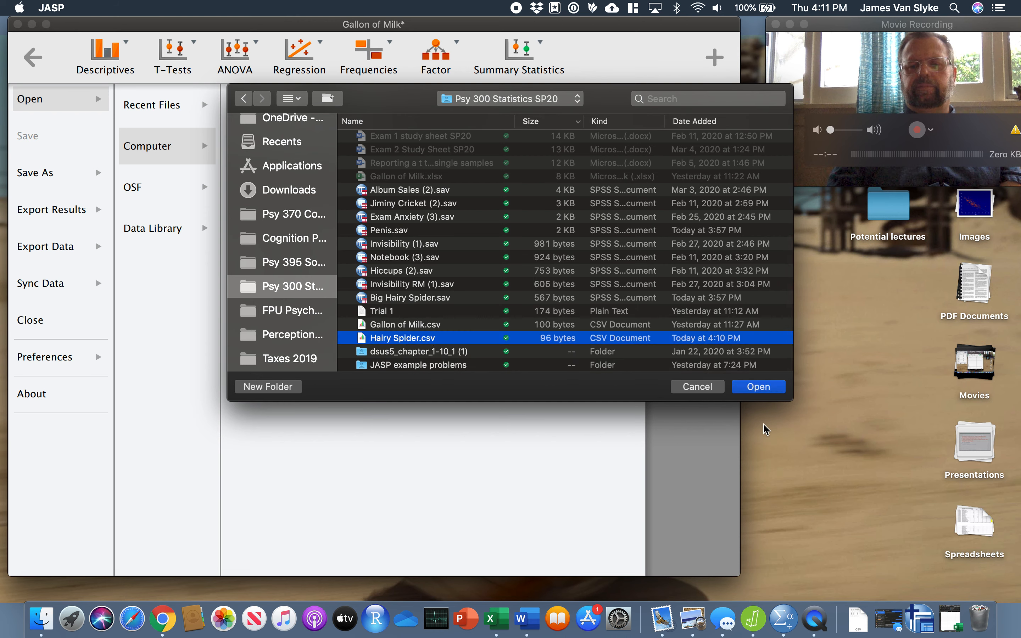
pyautogui.click(759, 391)
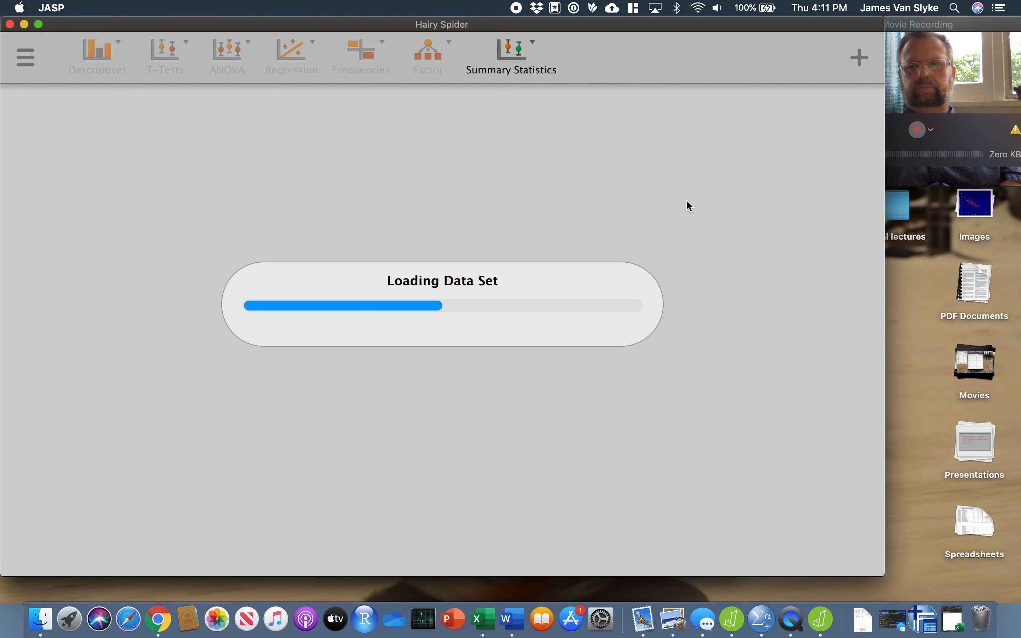
pyautogui.click(990, 86)
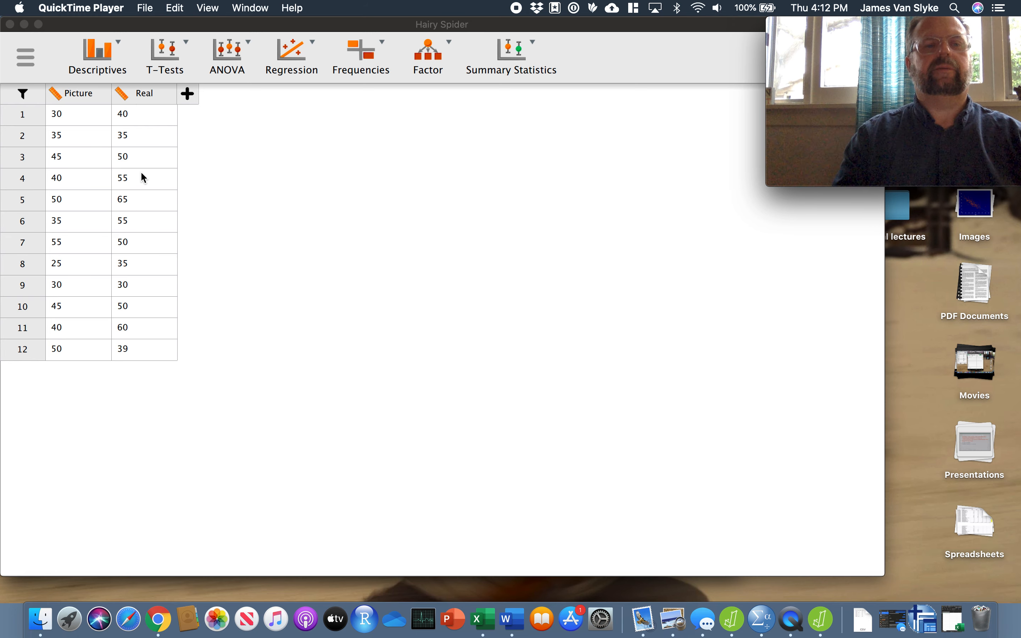
# Set up a classical Paired Samples T-Test with Real and Picture as the variable pair, in that order.
pyautogui.click(152, 96)
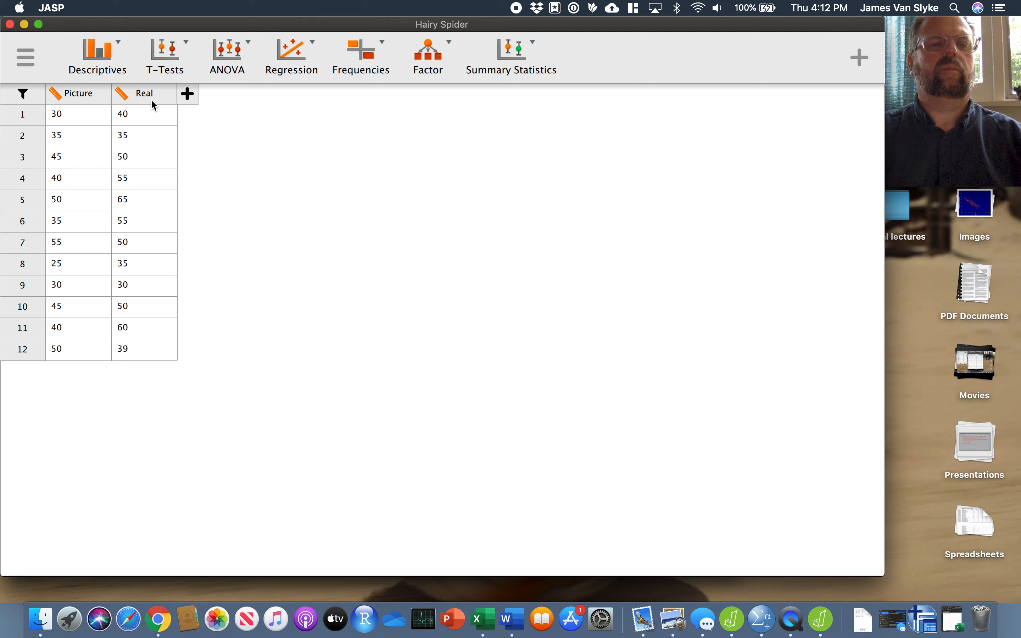
pyautogui.click(191, 49)
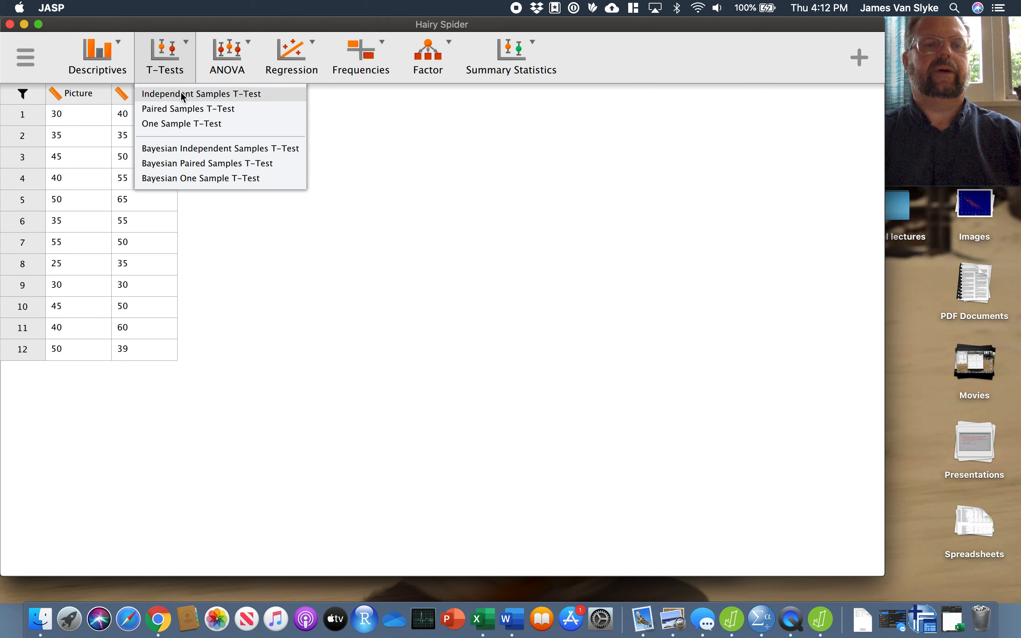
pyautogui.click(173, 110)
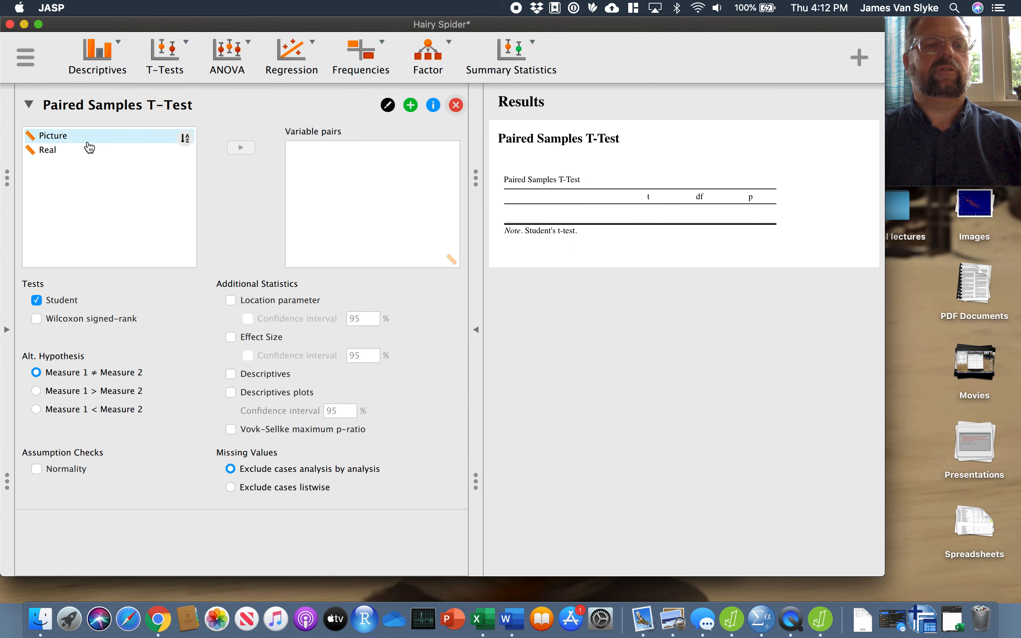
pyautogui.click(89, 156)
pyautogui.click(241, 148)
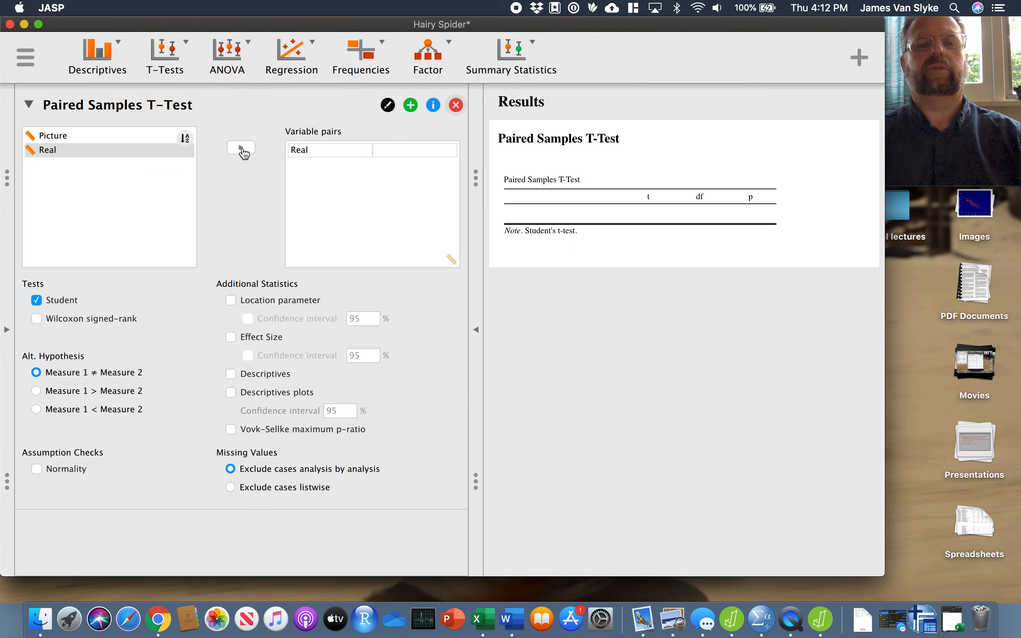
pyautogui.click(73, 139)
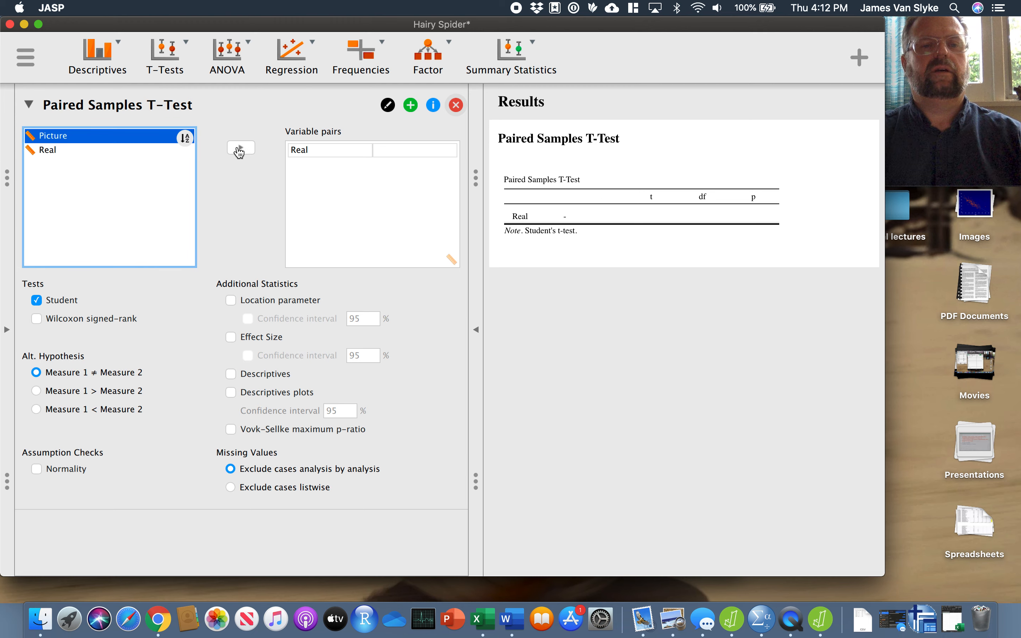
pyautogui.click(240, 148)
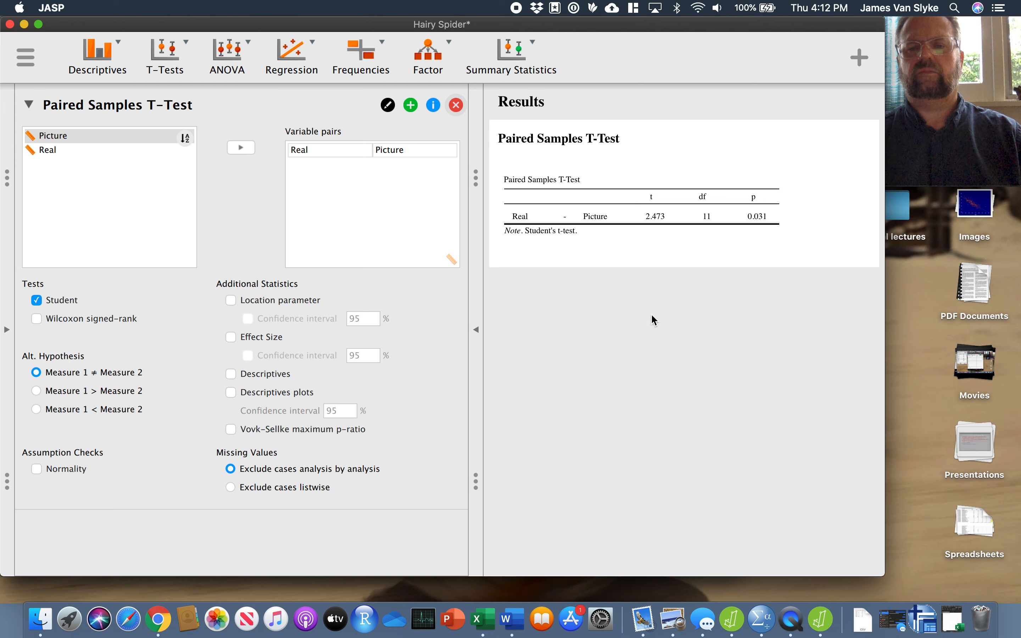
# Add the effect size, the location parameter with its confidence interval, and descriptives plots to the t-test, and review the results.
pyautogui.click(231, 338)
pyautogui.click(231, 300)
pyautogui.click(248, 319)
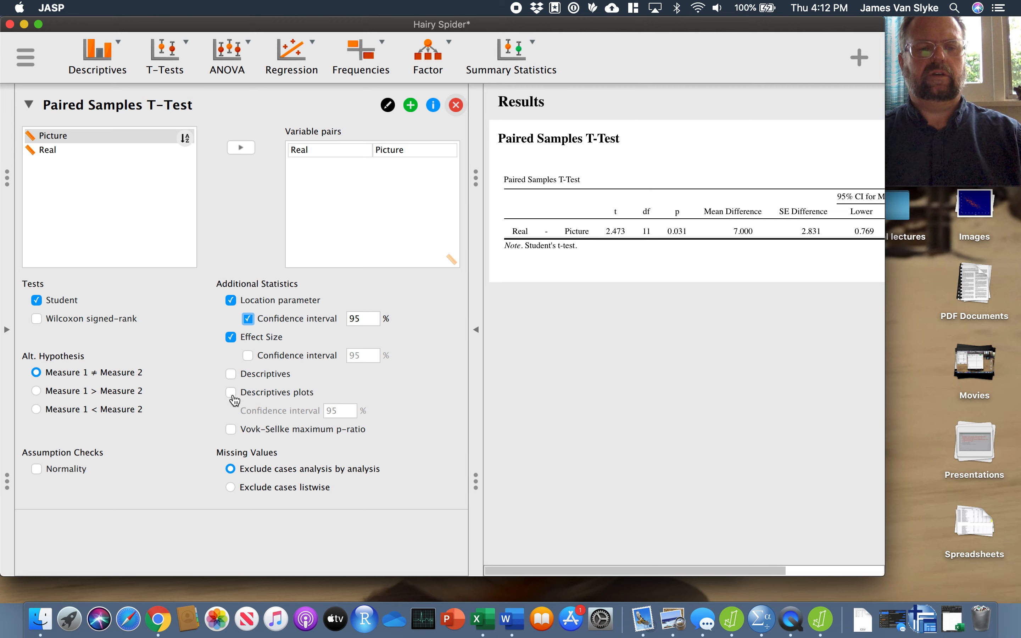
pyautogui.click(231, 392)
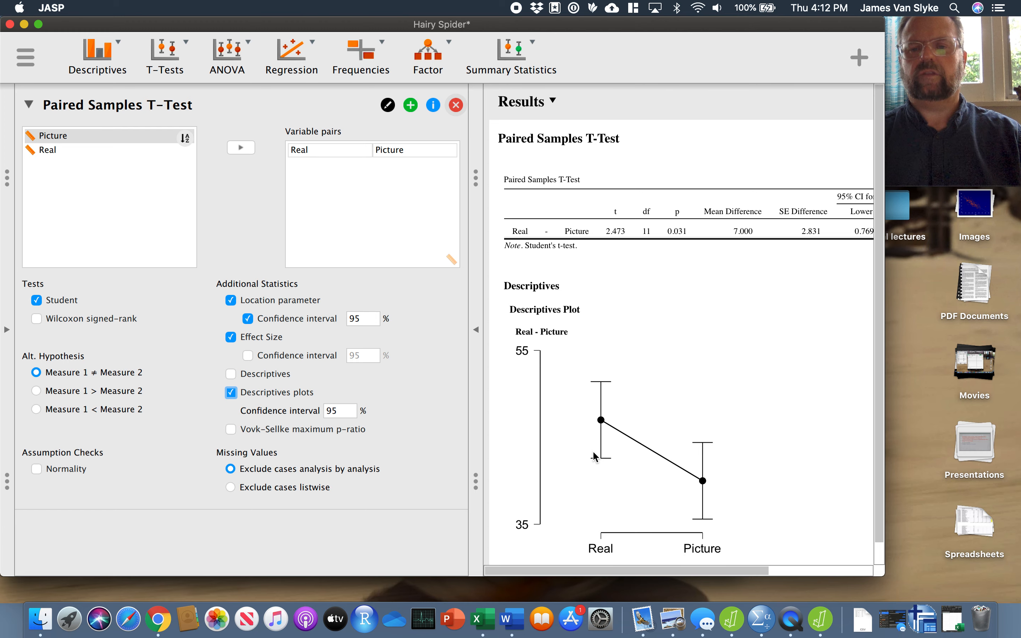
pyautogui.scroll(-2, 722, 418)
pyautogui.hscroll(2, 722, 418)
pyautogui.hscroll(-2, 722, 418)
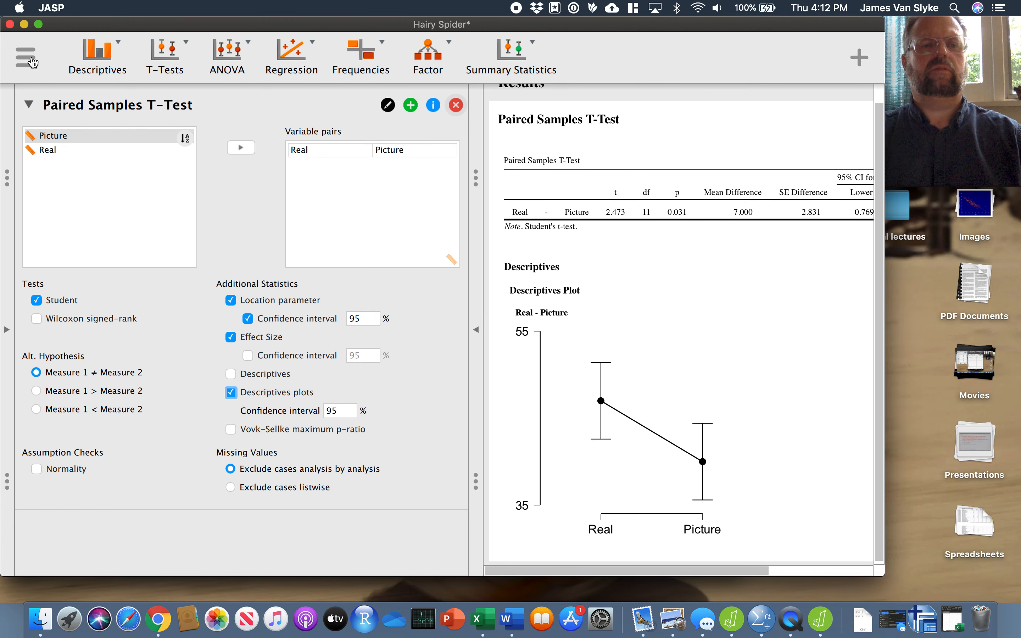
# Close the Hairy Spider workspace, saving it as Hairy Spider in the Psy 300 Statistics SP20 folder.
pyautogui.click(11, 25)
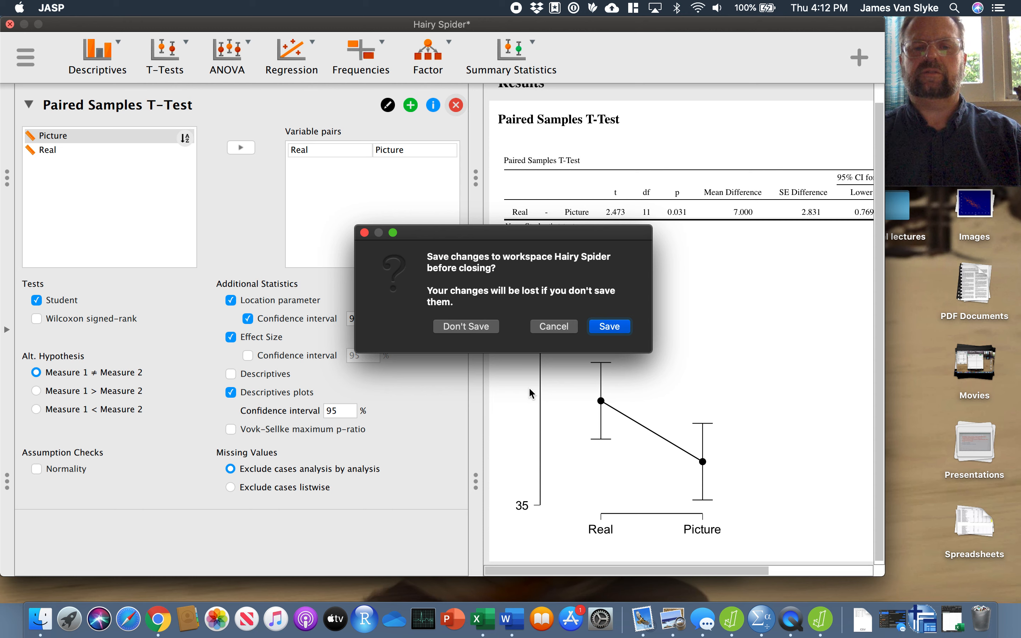
pyautogui.click(611, 332)
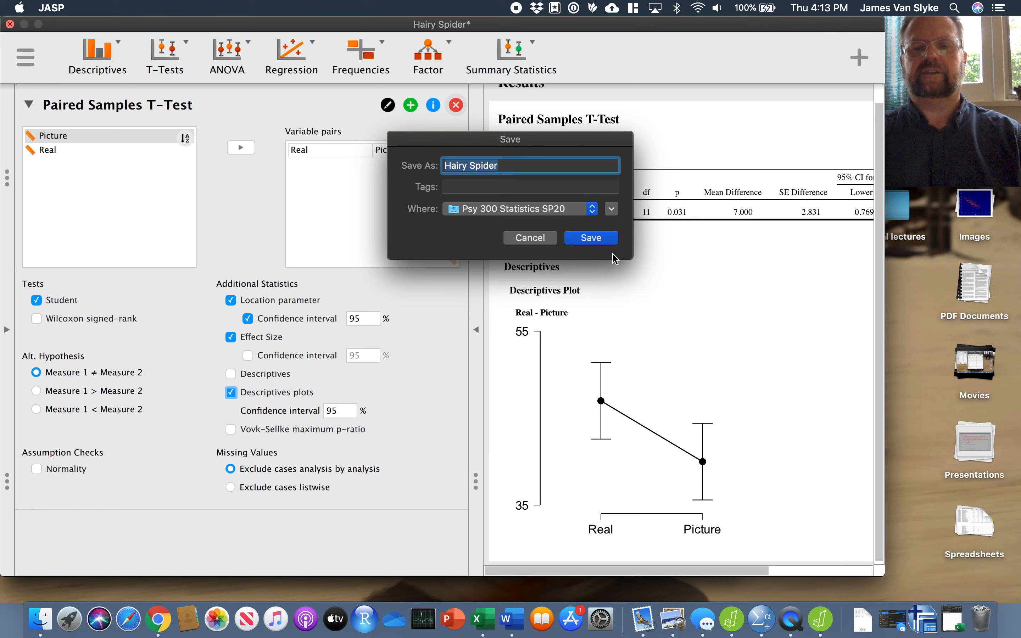
pyautogui.click(591, 237)
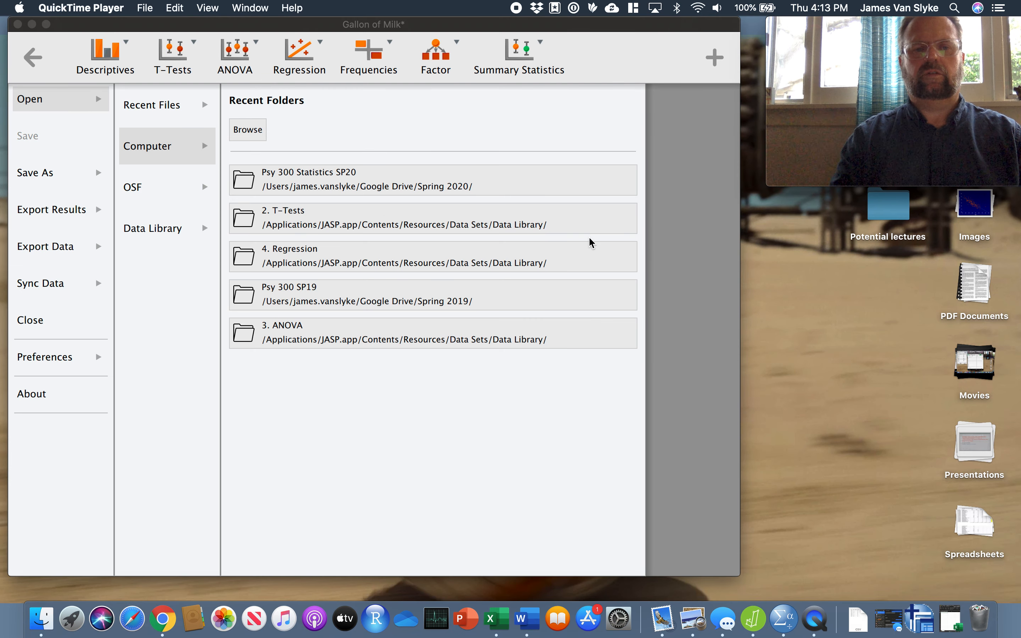
# Reopen the saved Hairy Spider.jasp file from the Psy 300 Statistics SP20 folder.
pyautogui.click(319, 183)
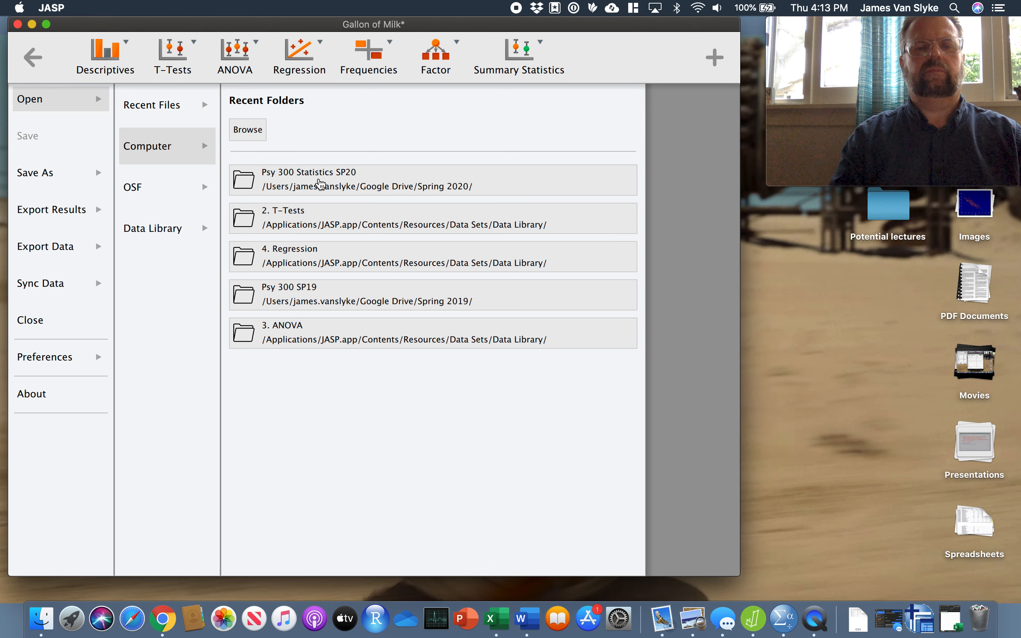
pyautogui.click(320, 182)
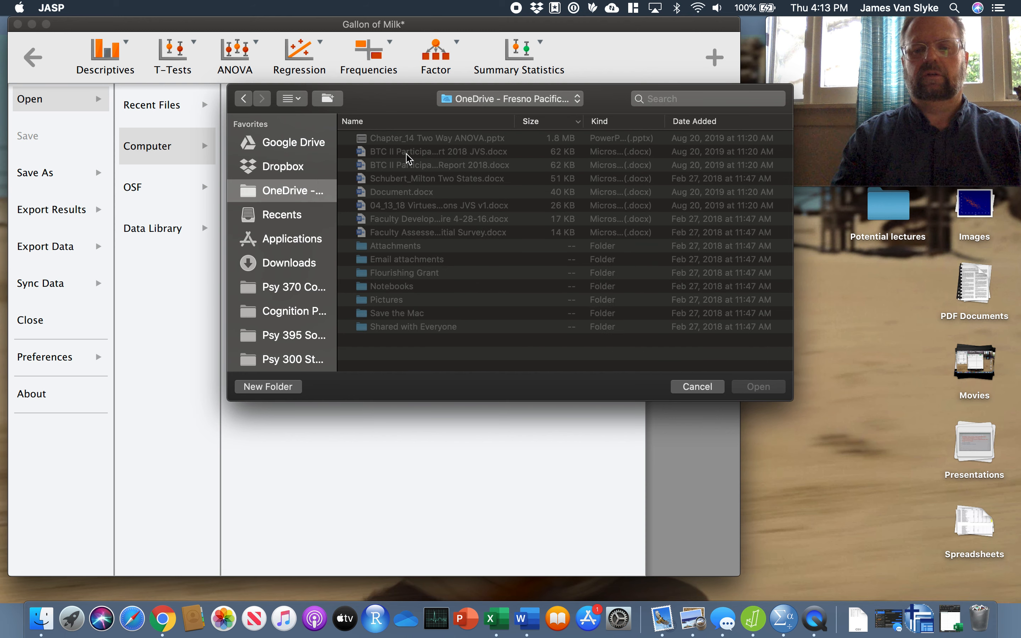
pyautogui.scroll(-3, 309, 295)
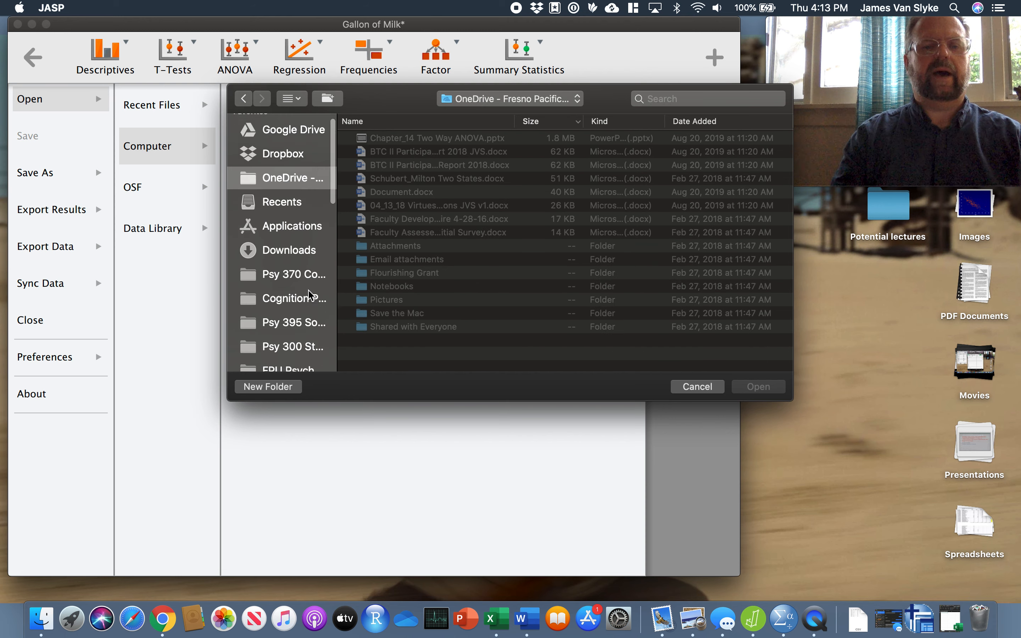
pyautogui.click(309, 295)
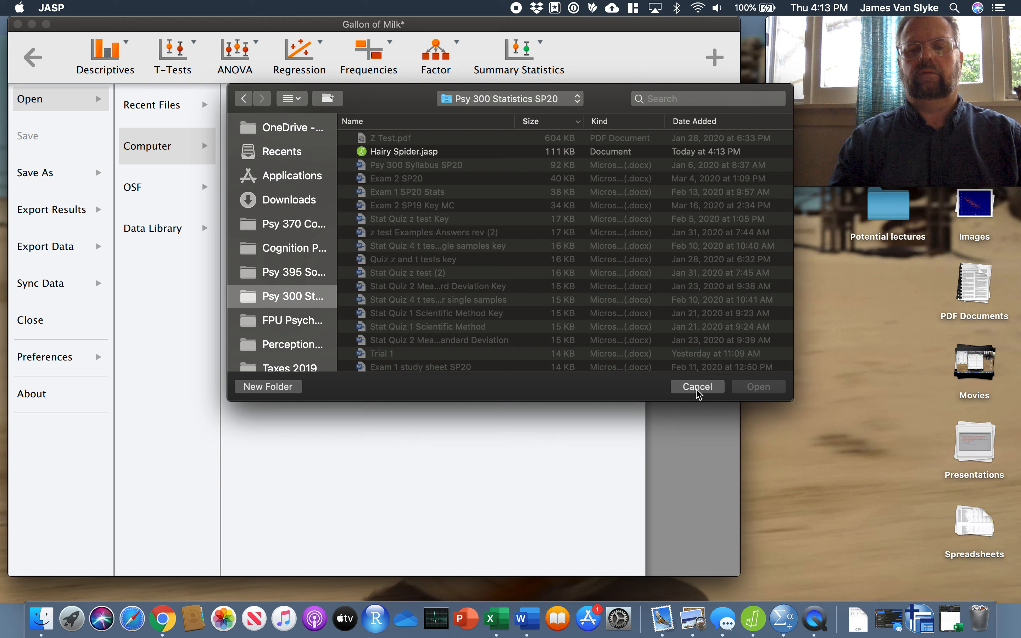
pyautogui.click(395, 155)
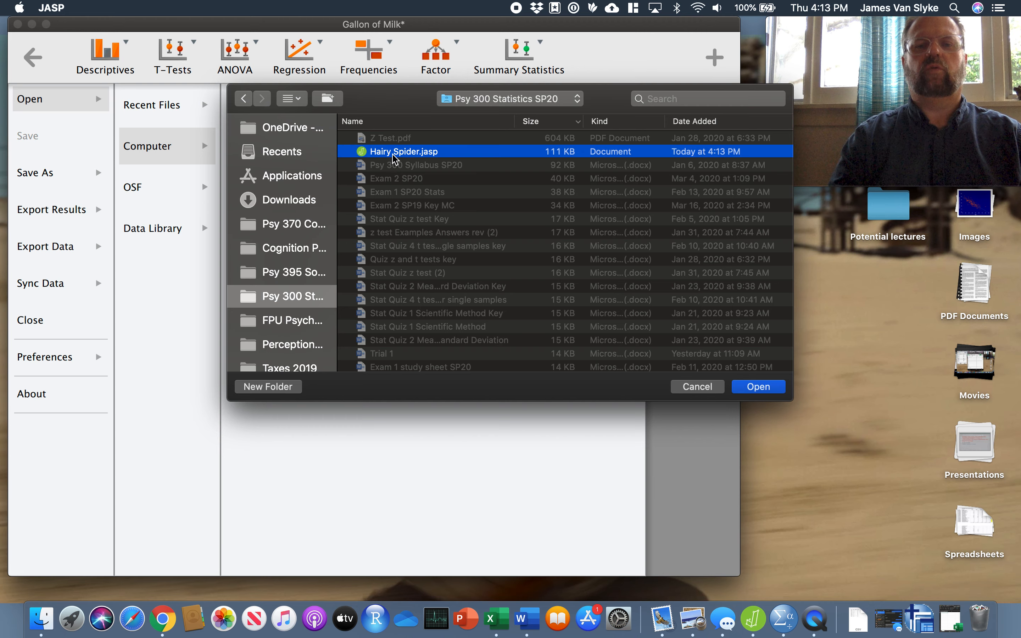
pyautogui.click(758, 387)
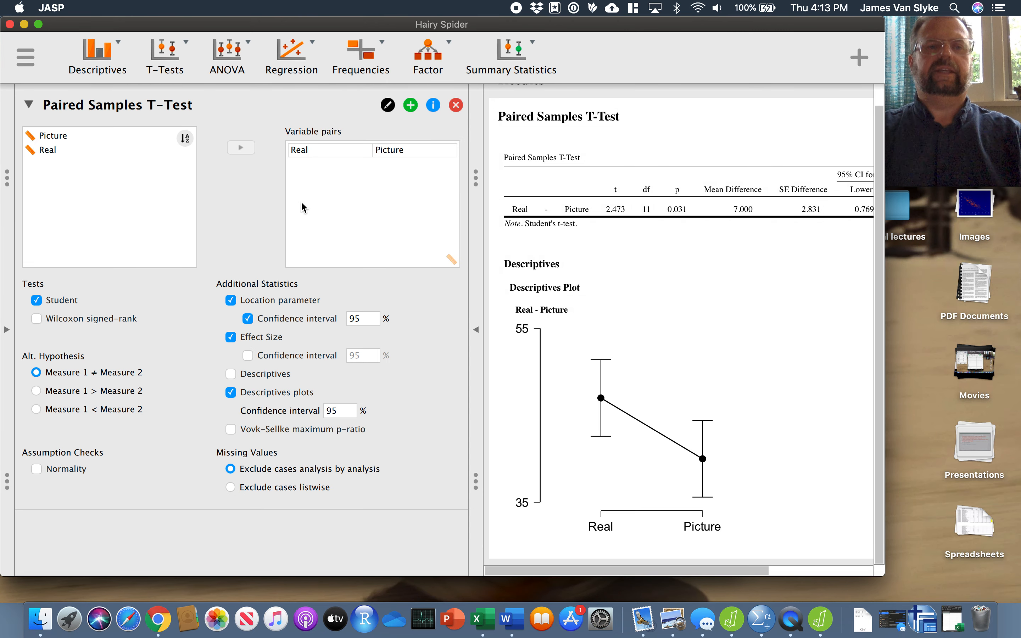
# Remove the Paired Samples T-Test analysis and open the underlying data set for editing in Excel.
pyautogui.click(455, 105)
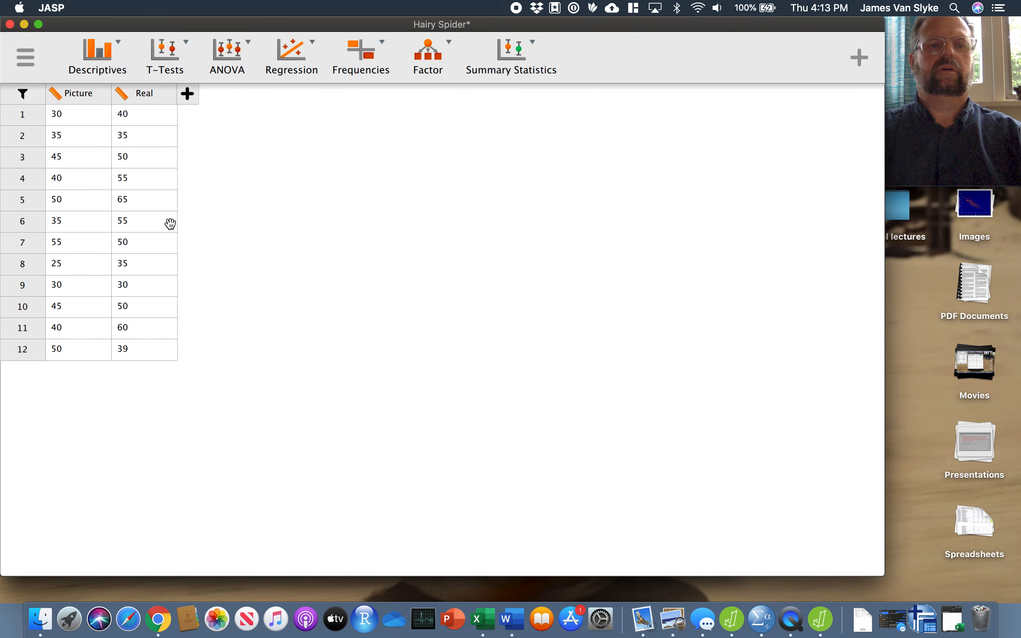
pyautogui.doubleClick(147, 185)
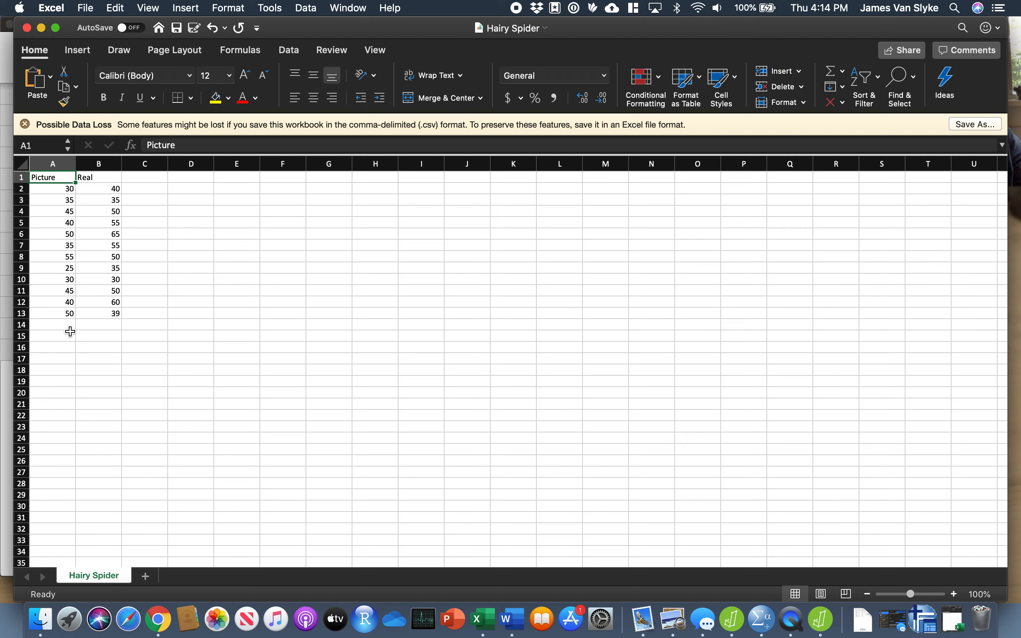
# Add the values 57 and 52 to the Picture column in cells A14 and A15.
pyautogui.click(57, 328)
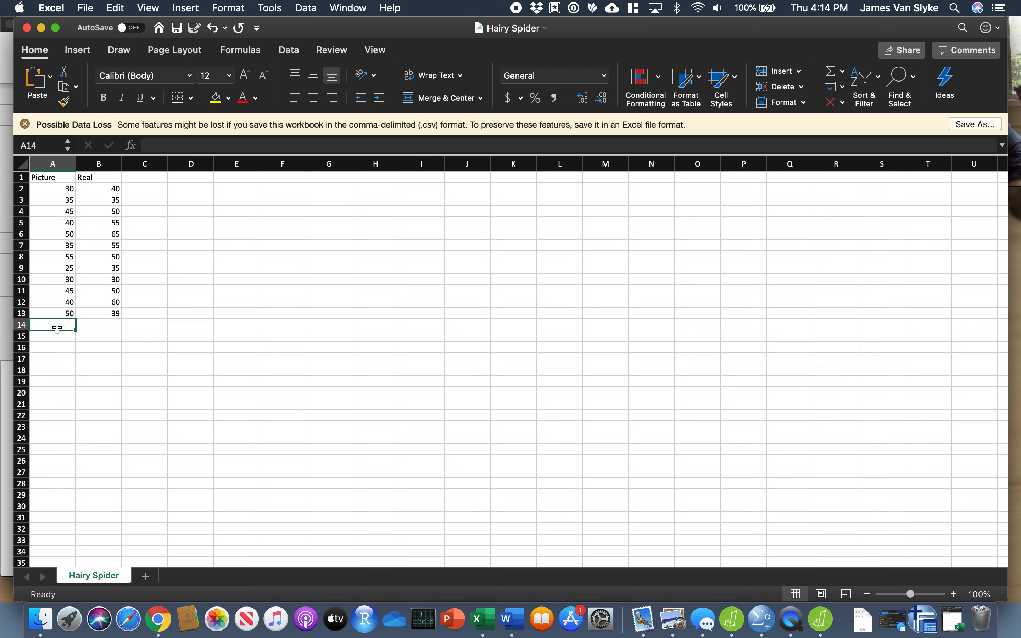
pyautogui.write('57')
pyautogui.press('Return')
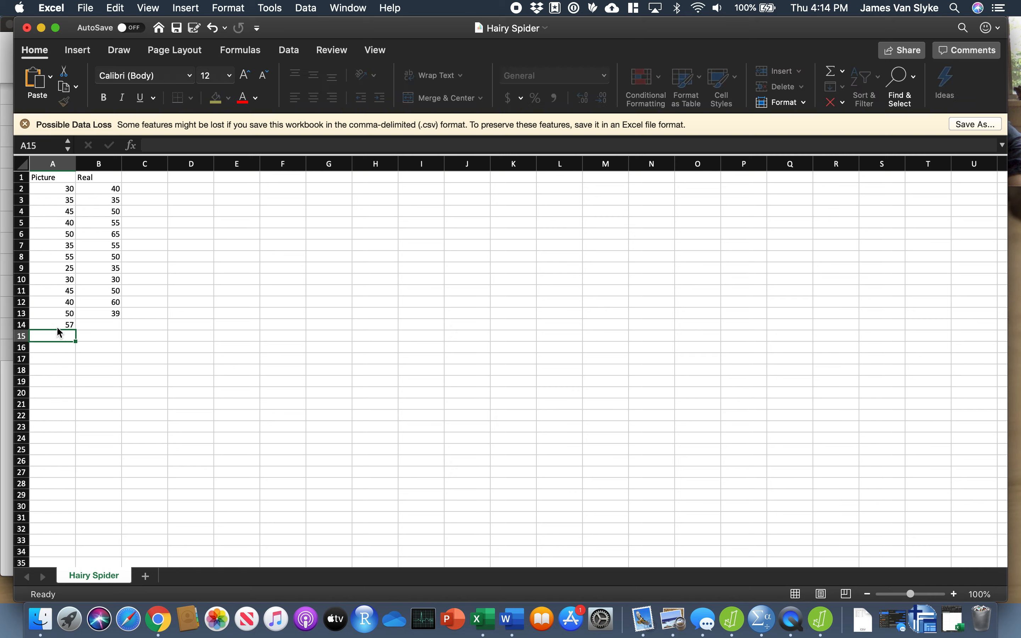
pyautogui.write('52')
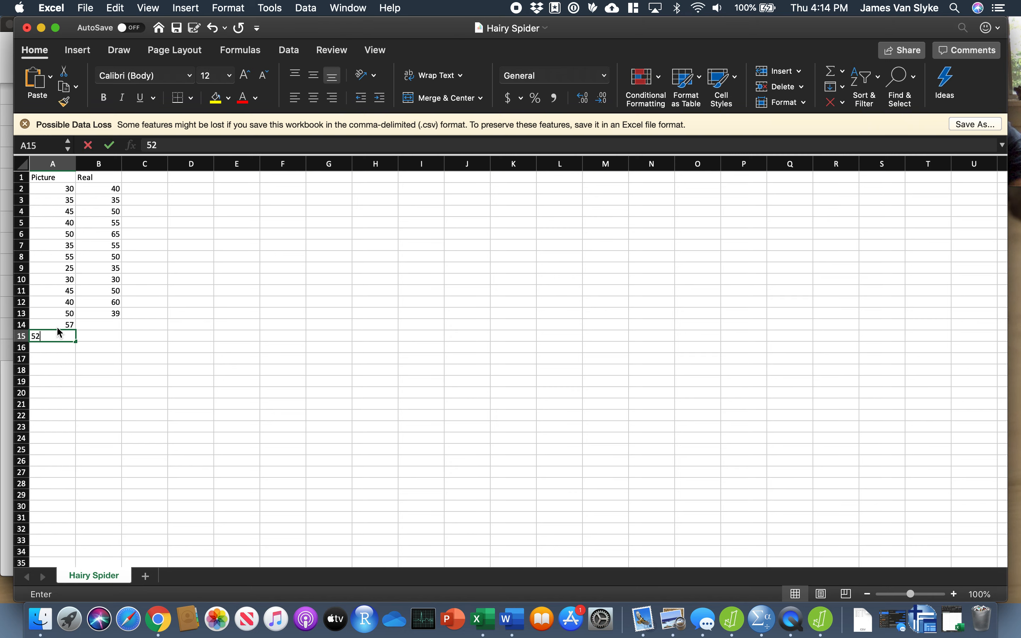
# Add the values 60 and 65 to the Real column in cells B14 and B15.
pyautogui.click(112, 325)
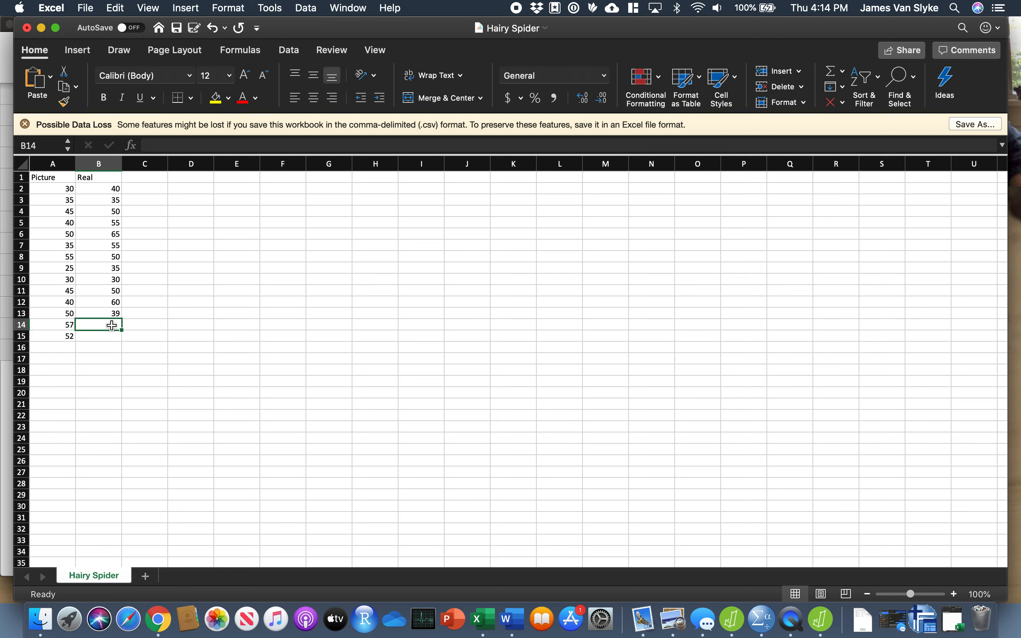
pyautogui.write('60')
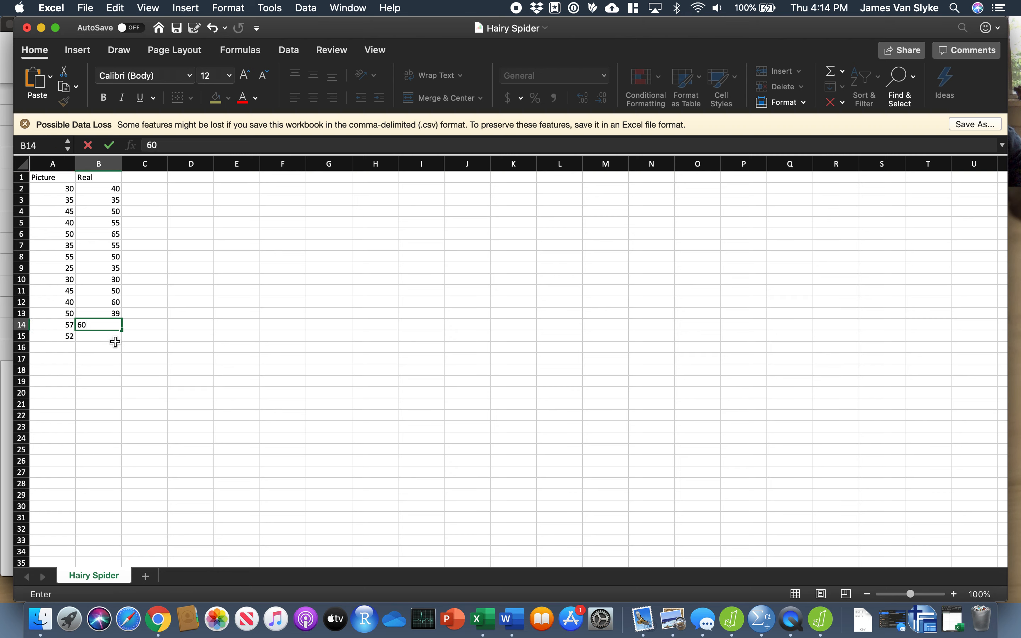
pyautogui.press('Return')
pyautogui.click(108, 343)
pyautogui.click(114, 337)
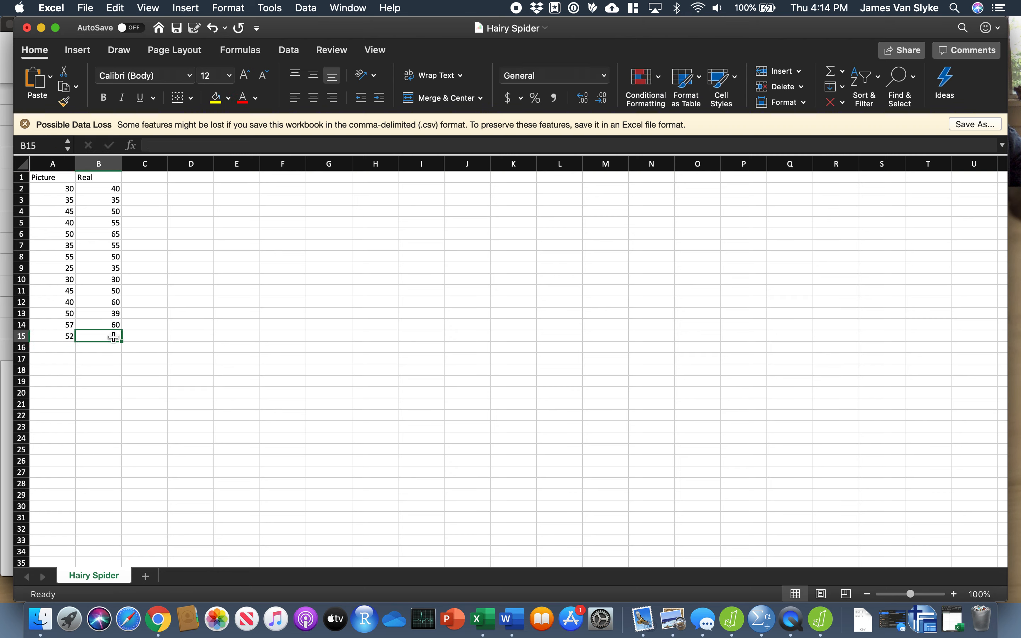
pyautogui.write('65')
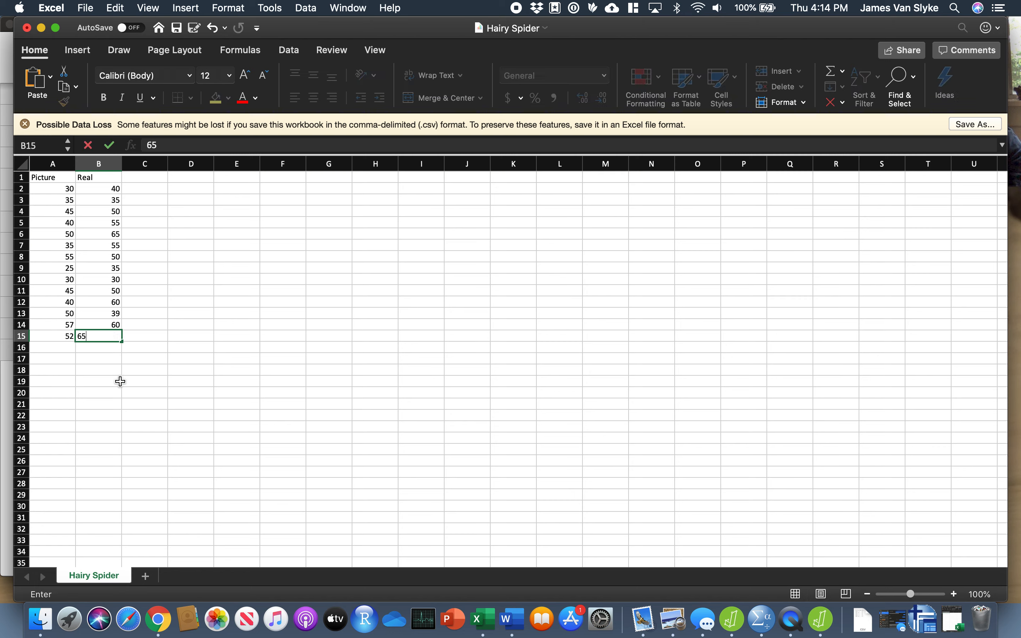
pyautogui.click(120, 381)
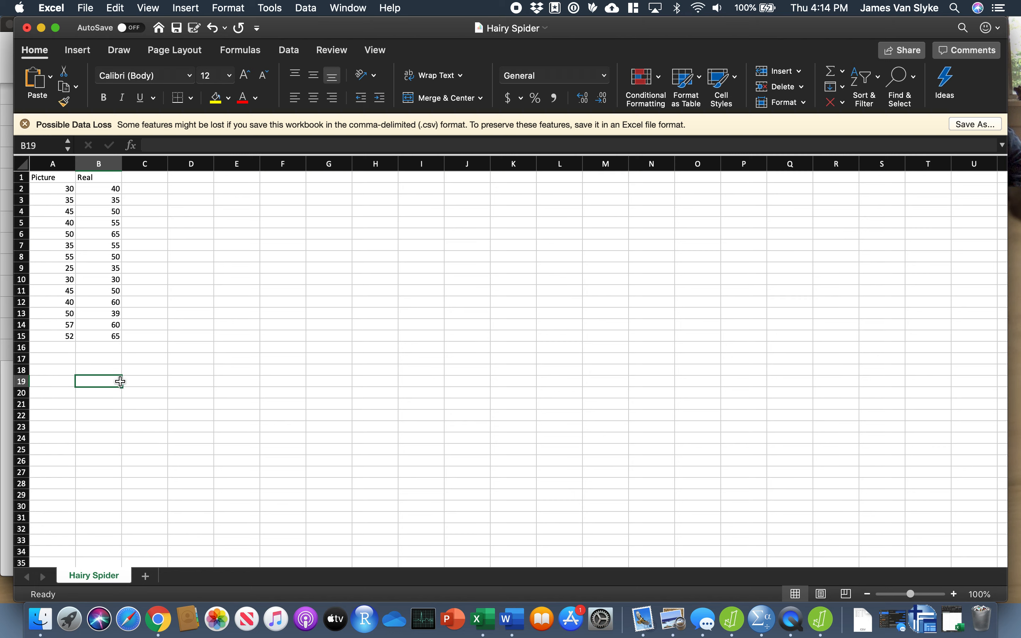
# Save the edited Hairy Spider CSV file and close it to return to the synced data set in JASP.
pyautogui.click(179, 29)
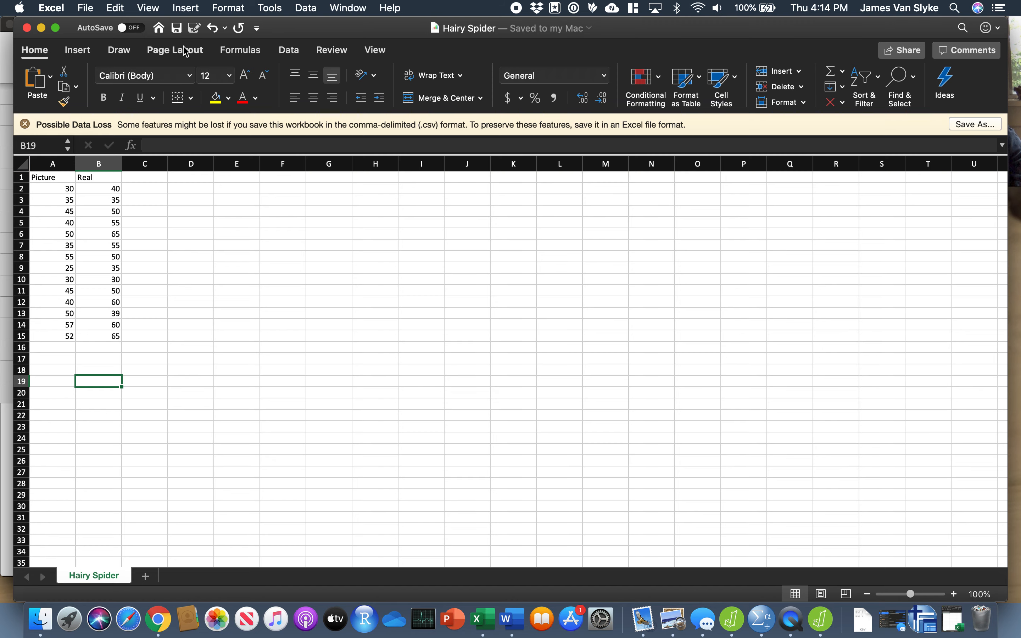
pyautogui.click(25, 28)
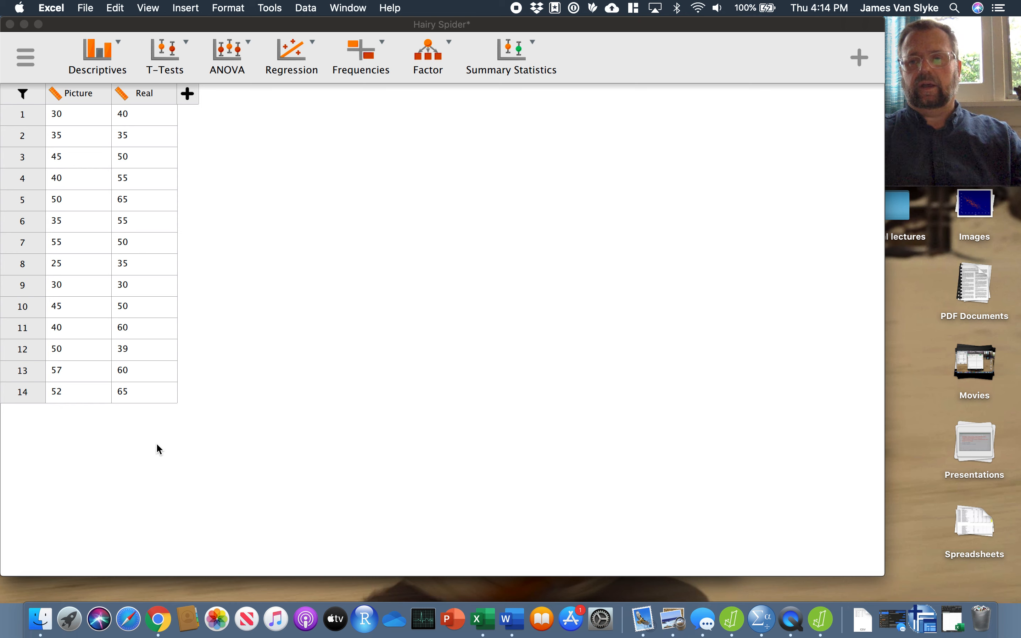
pyautogui.click(971, 75)
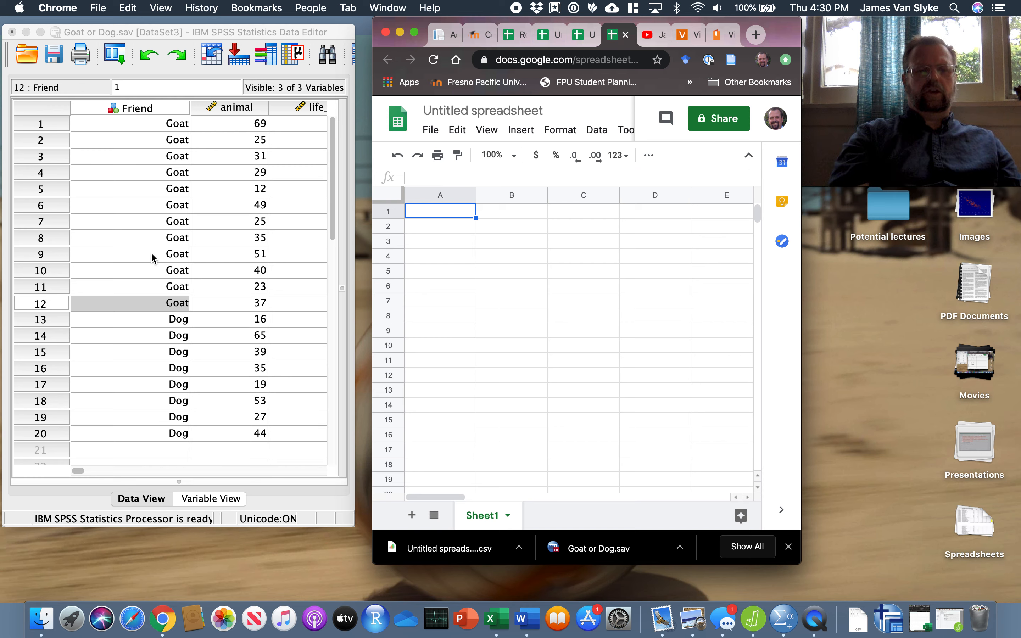
# In the blank Google Sheets spreadsheet, enter the headers Friend in A1 and Life Satisfaction in B1, based on the Goat or Dog data.
pyautogui.hscroll(3, 226, 296)
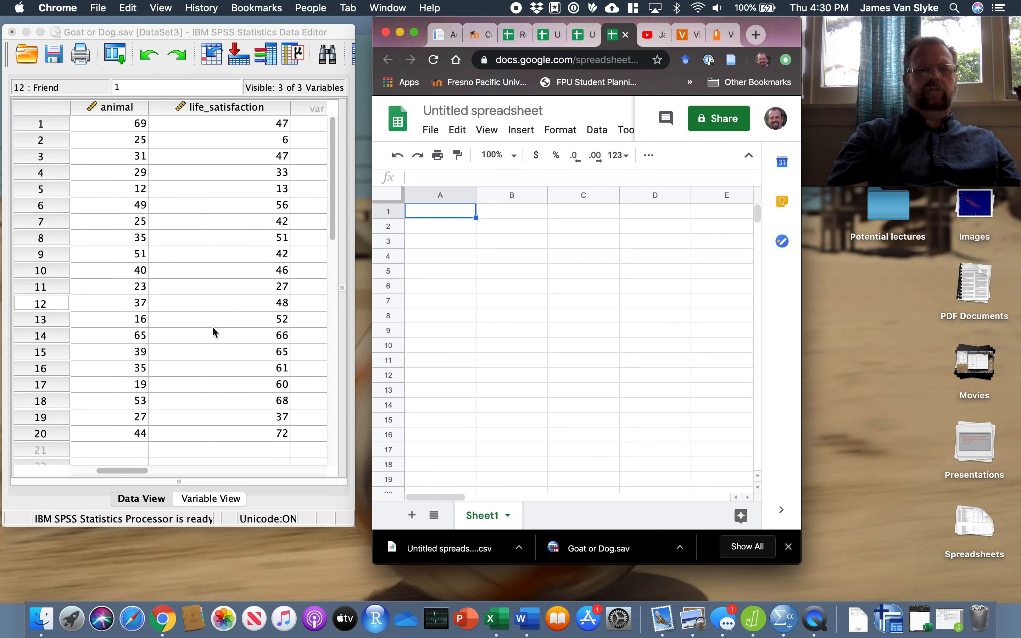
pyautogui.hscroll(-3, 213, 330)
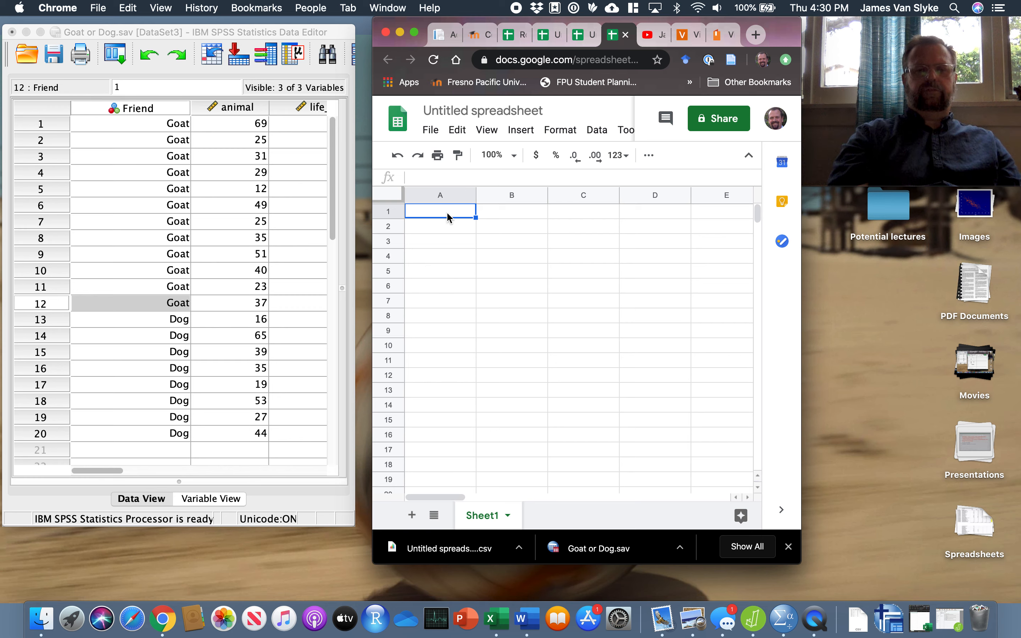
pyautogui.write('Friend')
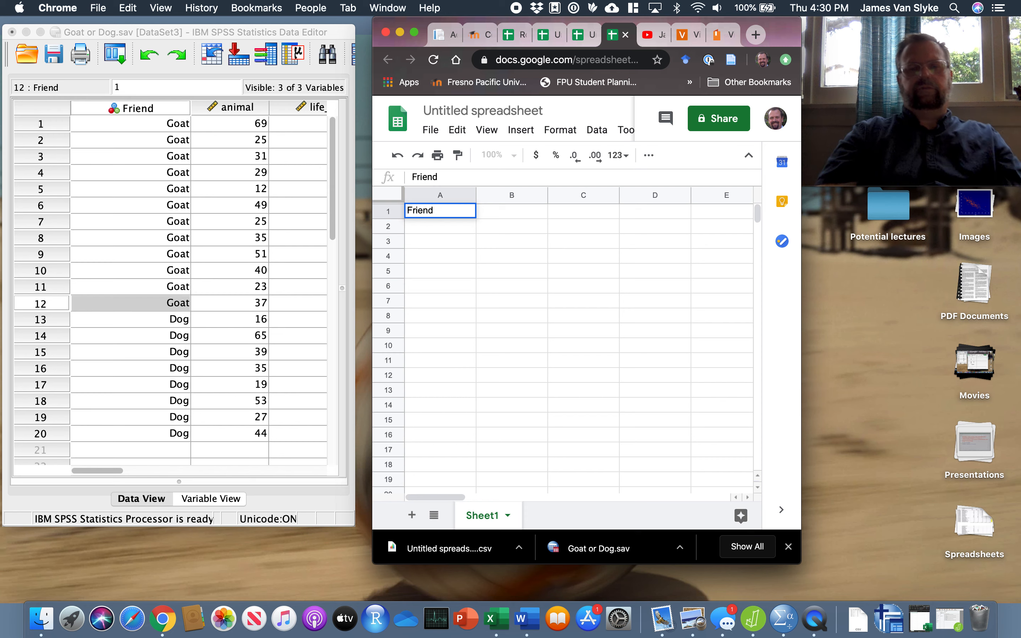
pyautogui.press('Tab')
pyautogui.write('Li')
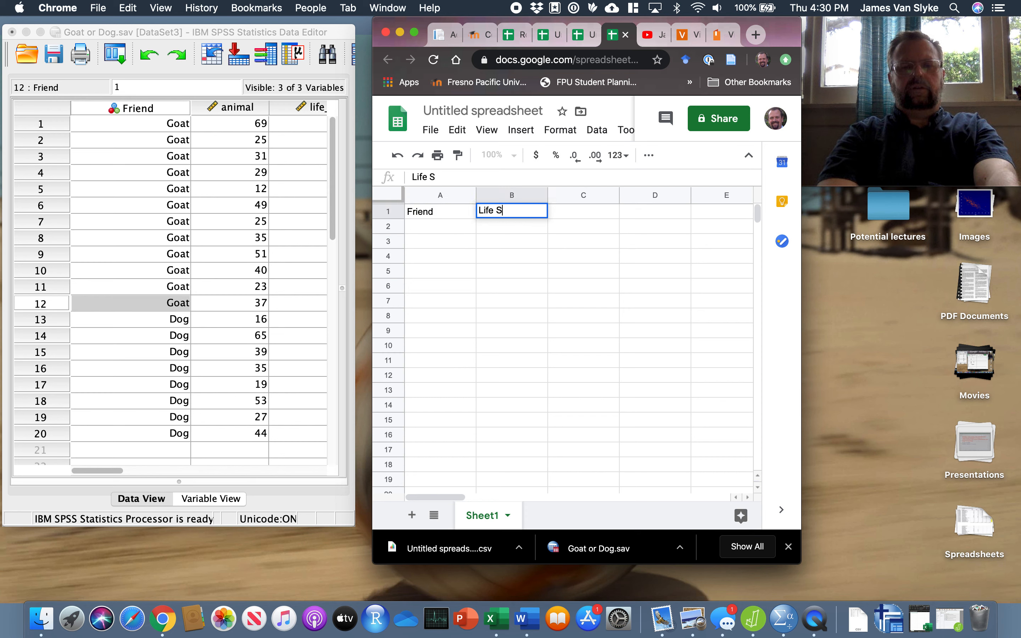
pyautogui.write('fe Satisfaction')
pyautogui.press('Return')
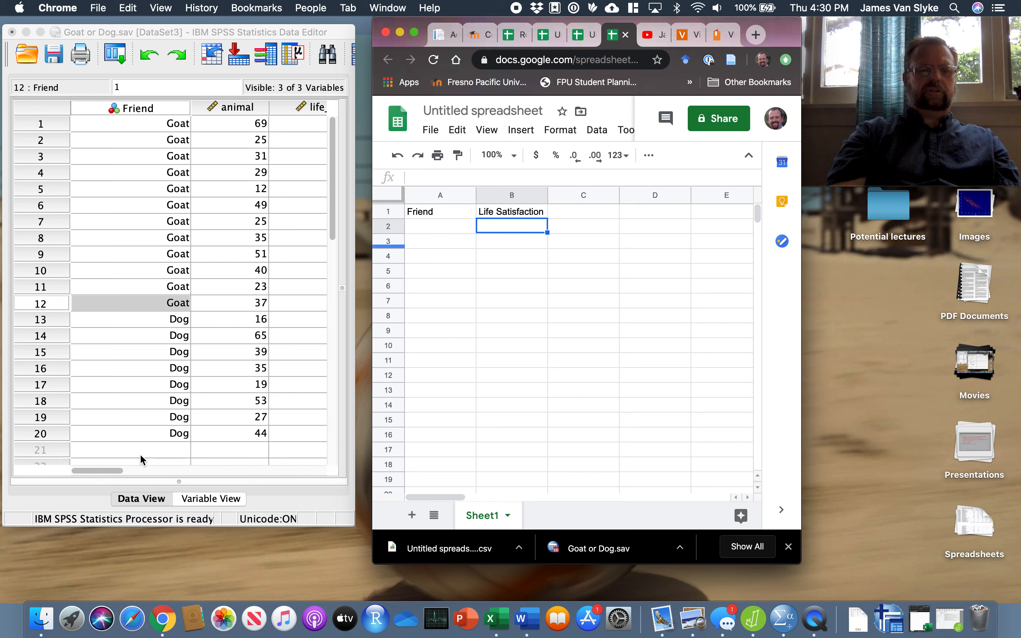
# Enter the first four life satisfaction scores, 47, 6, 47 and 33, in cells B2 to B5.
pyautogui.hscroll(2, 138, 458)
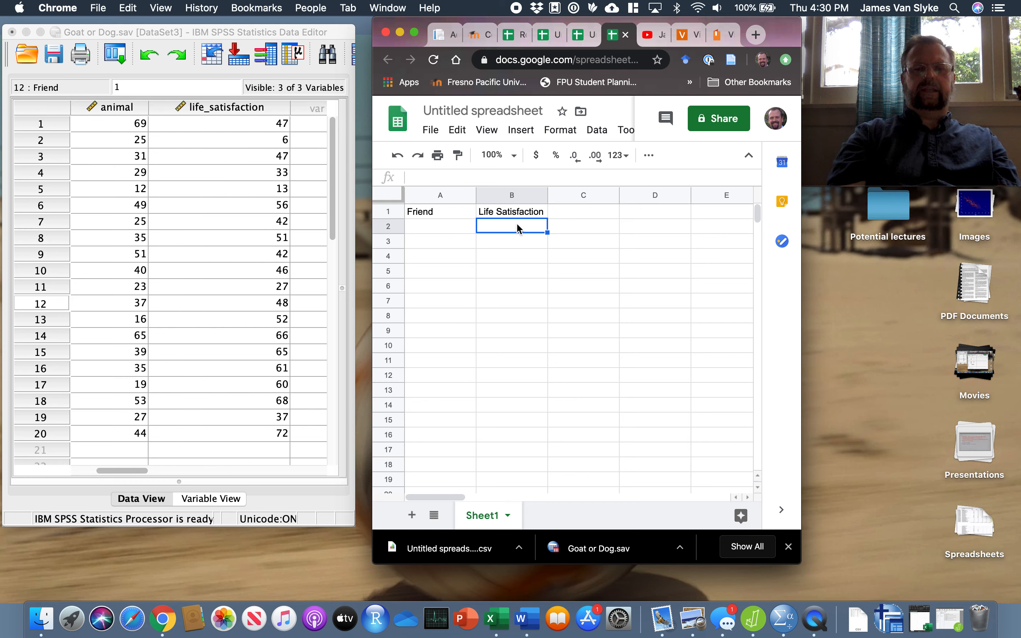
pyautogui.write('47')
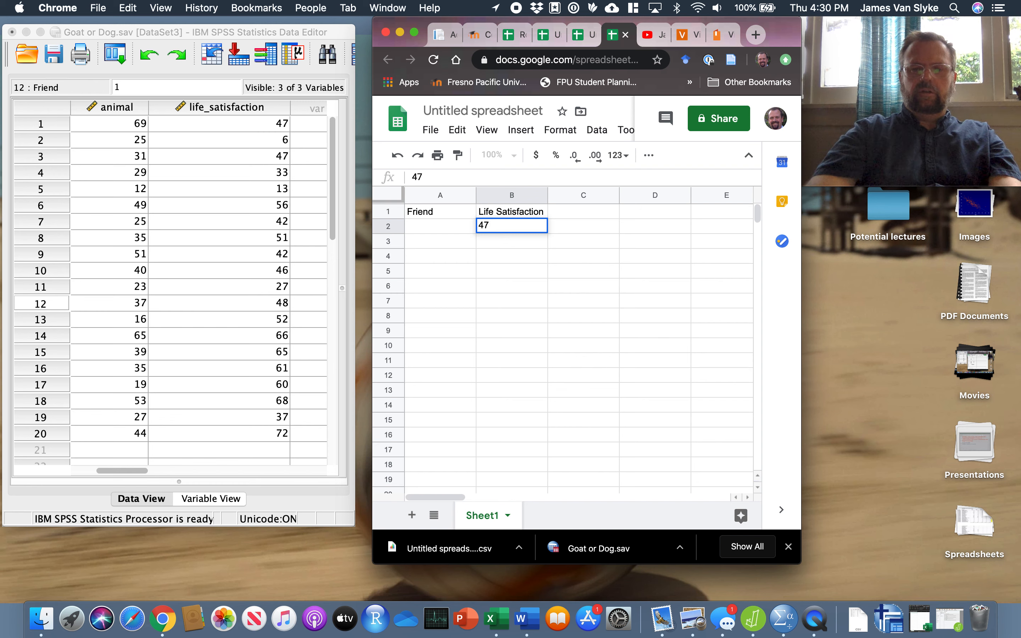
pyautogui.press('Return')
pyautogui.write('6')
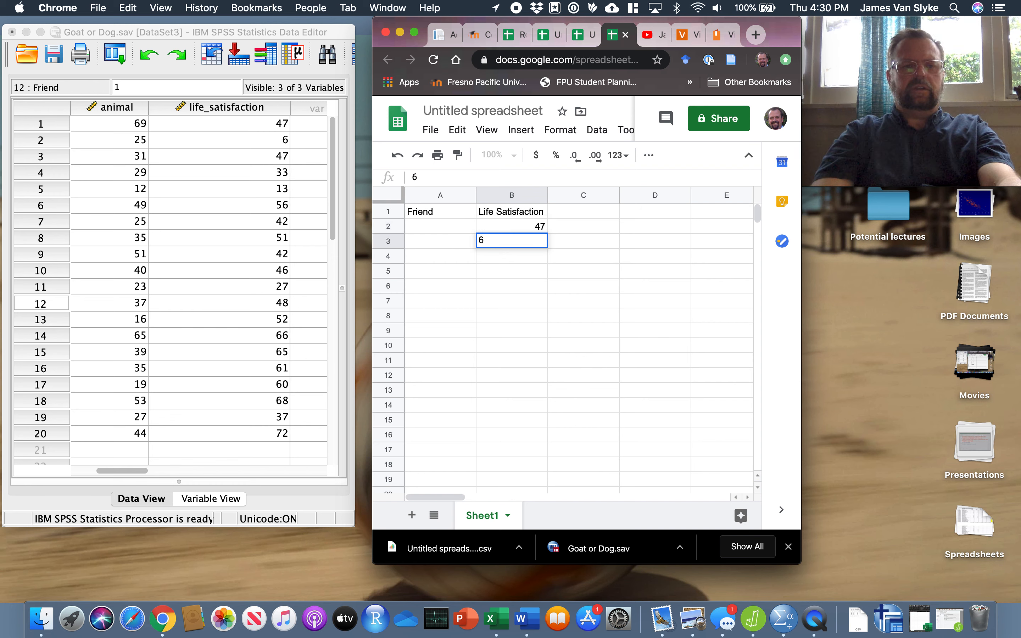
pyautogui.press('Return')
pyautogui.write('4')
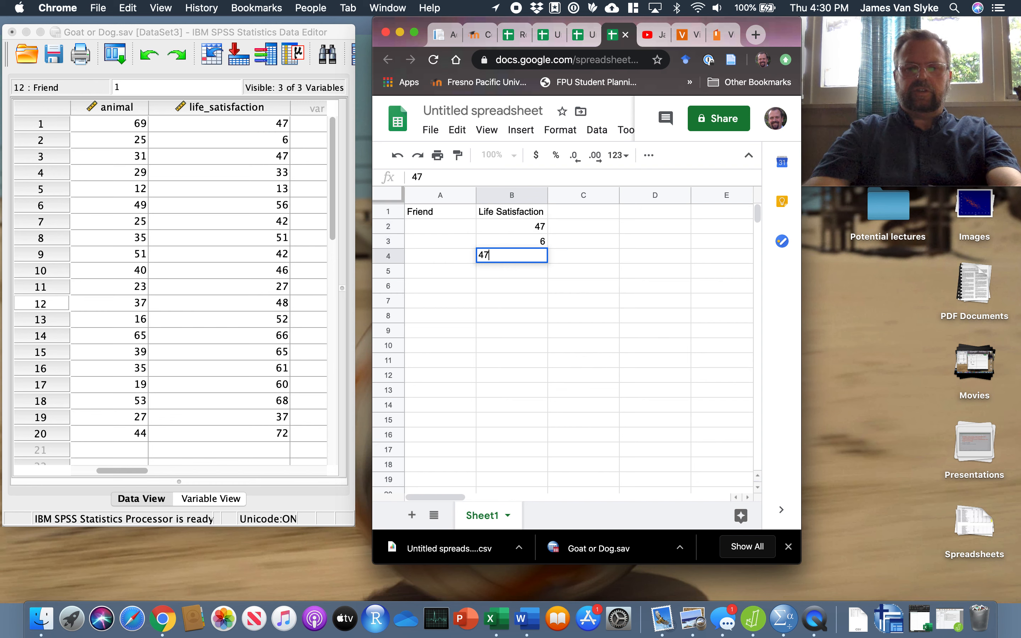
pyautogui.write('7')
pyautogui.press('Return')
pyautogui.write('33')
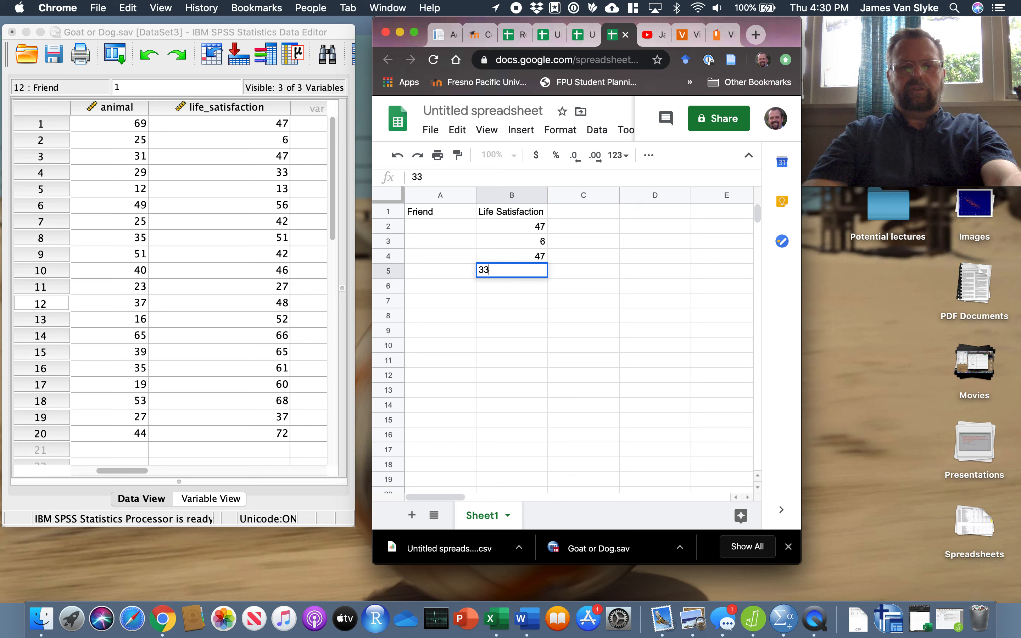
pyautogui.press('Return')
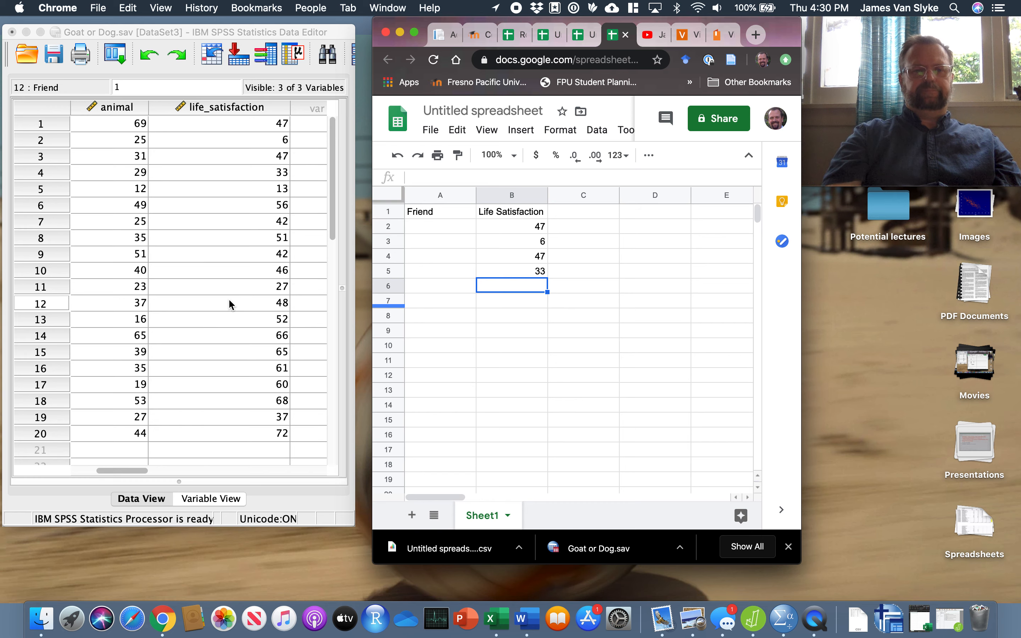
# Enter Goat in A2 under Friend and copy it into cells A3 to A13.
pyautogui.hscroll(-3, 229, 298)
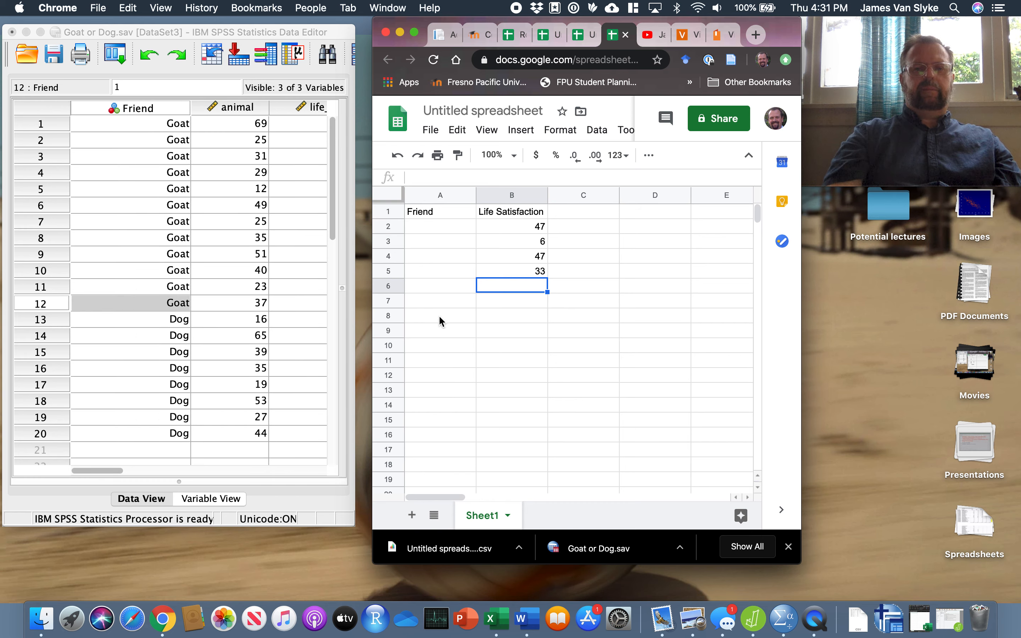
pyautogui.click(449, 233)
pyautogui.write('Go')
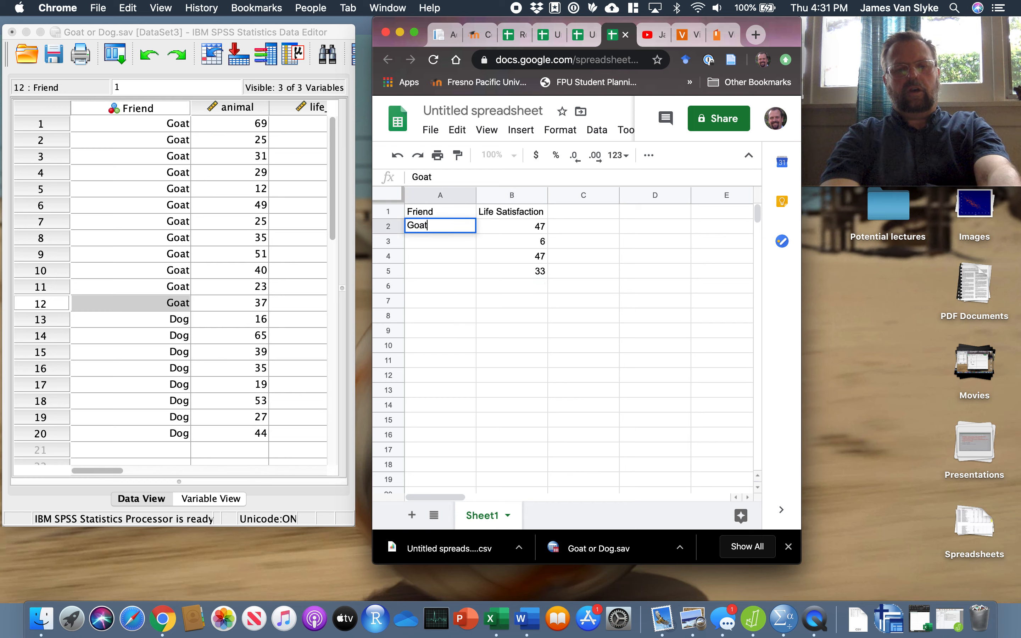
pyautogui.write('at')
pyautogui.press('Return')
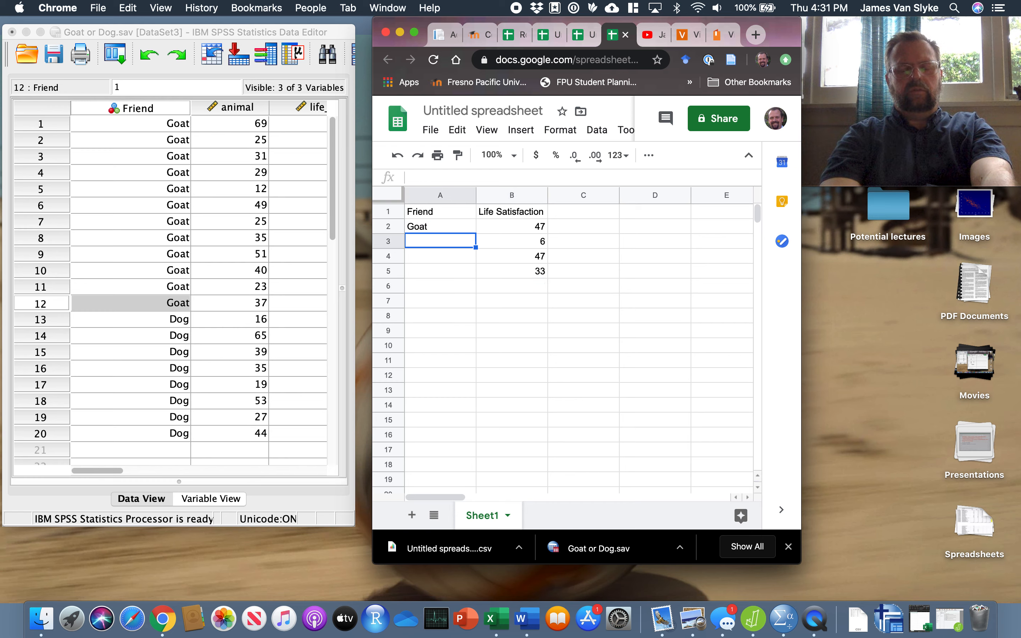
pyautogui.click(437, 228)
pyautogui.press('super+c')
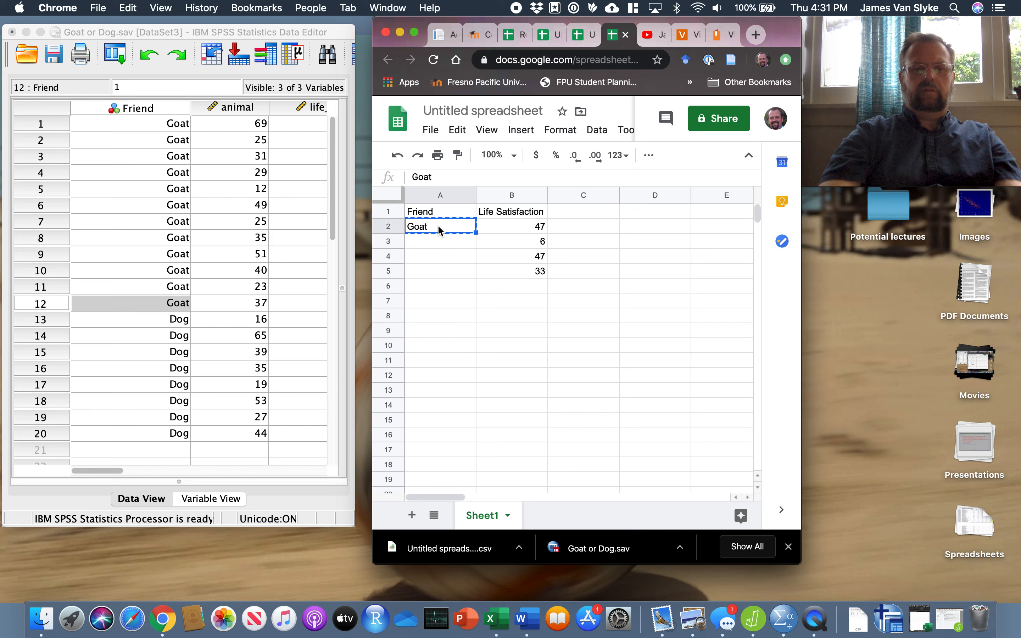
pyautogui.moveTo(437, 242); pyautogui.dragTo(449, 391)
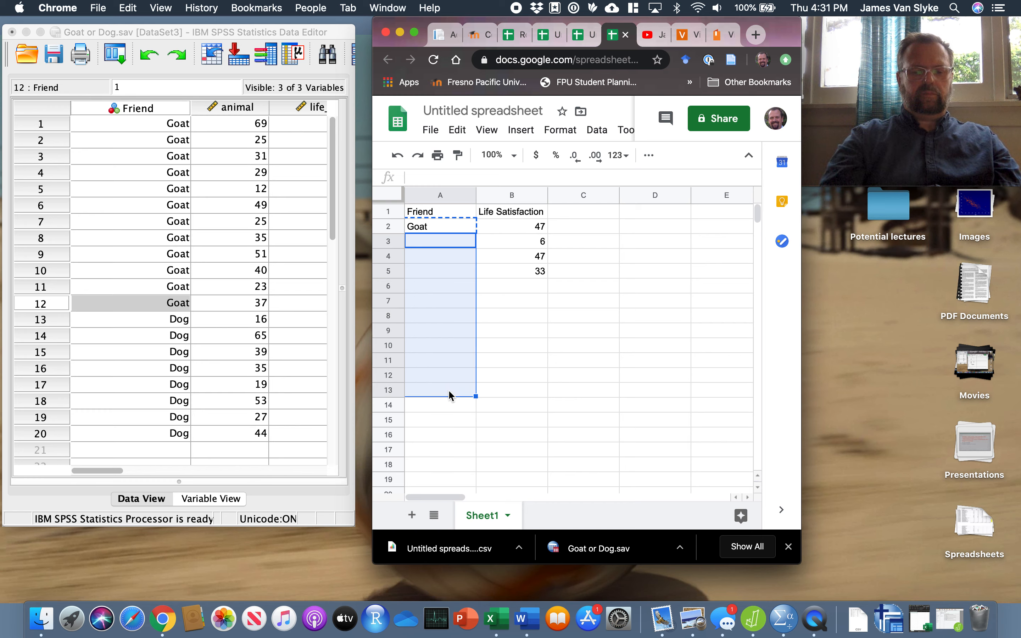
pyautogui.press('super+v')
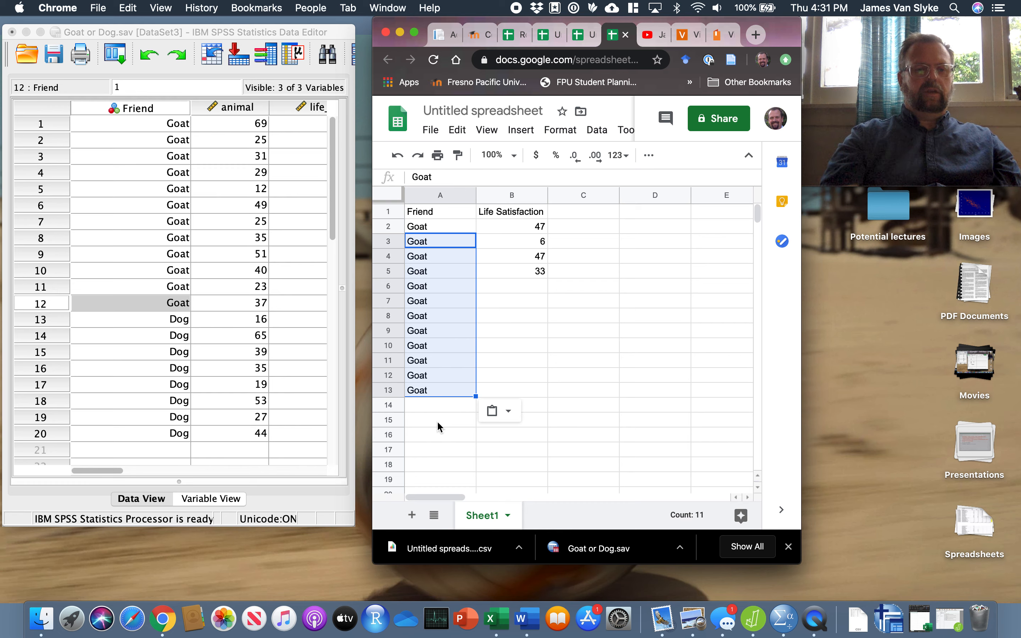
# Enter Dog in A14, copy it, and select the cells below for the remaining Dog rows.
pyautogui.click(435, 404)
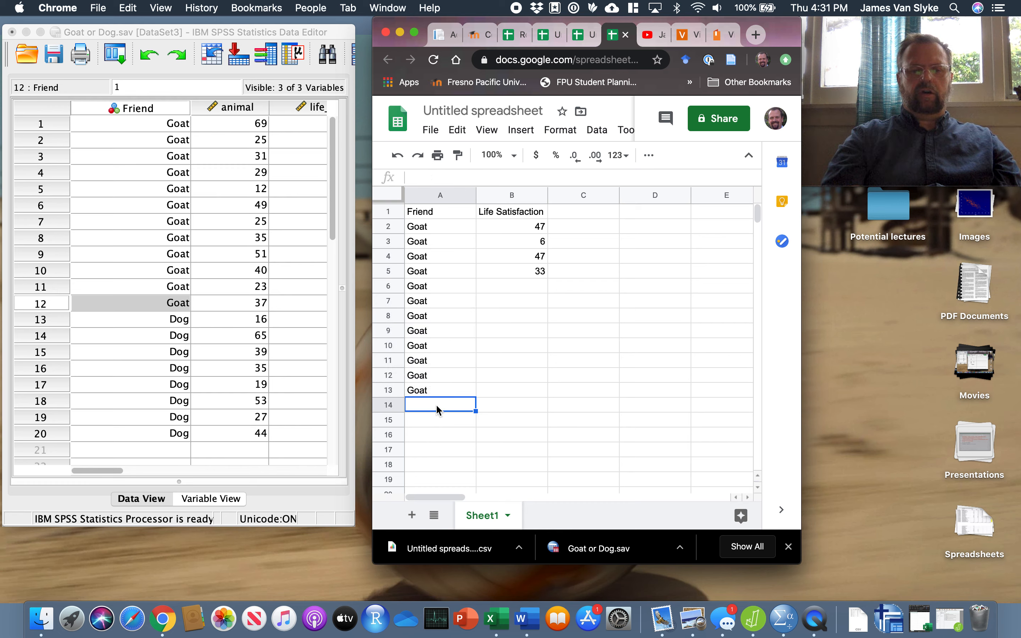
pyautogui.write('Dog')
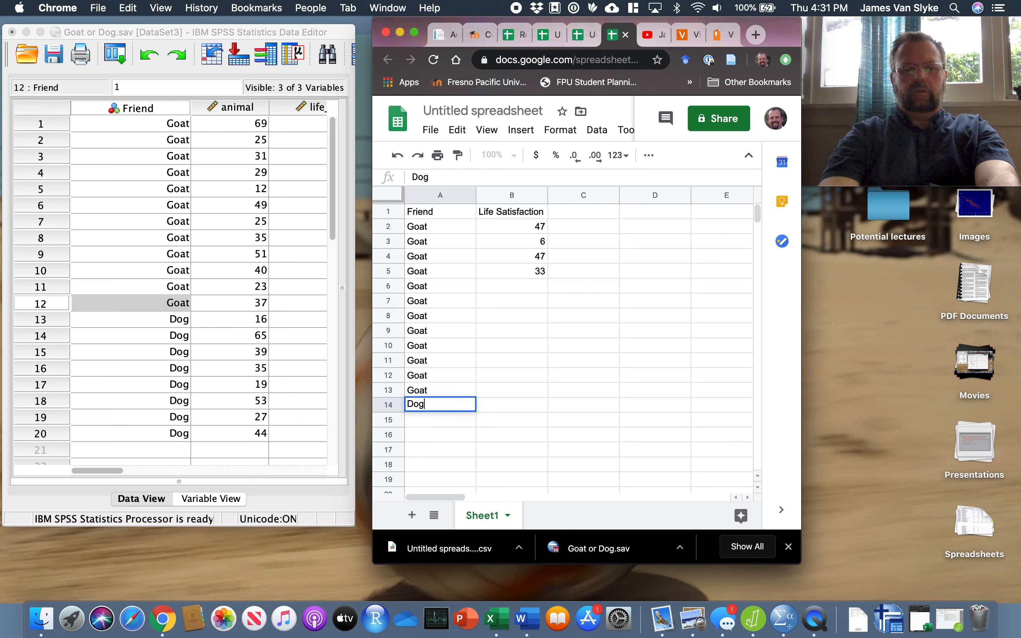
pyautogui.press('Return')
pyautogui.click(445, 406)
pyautogui.press('super+c')
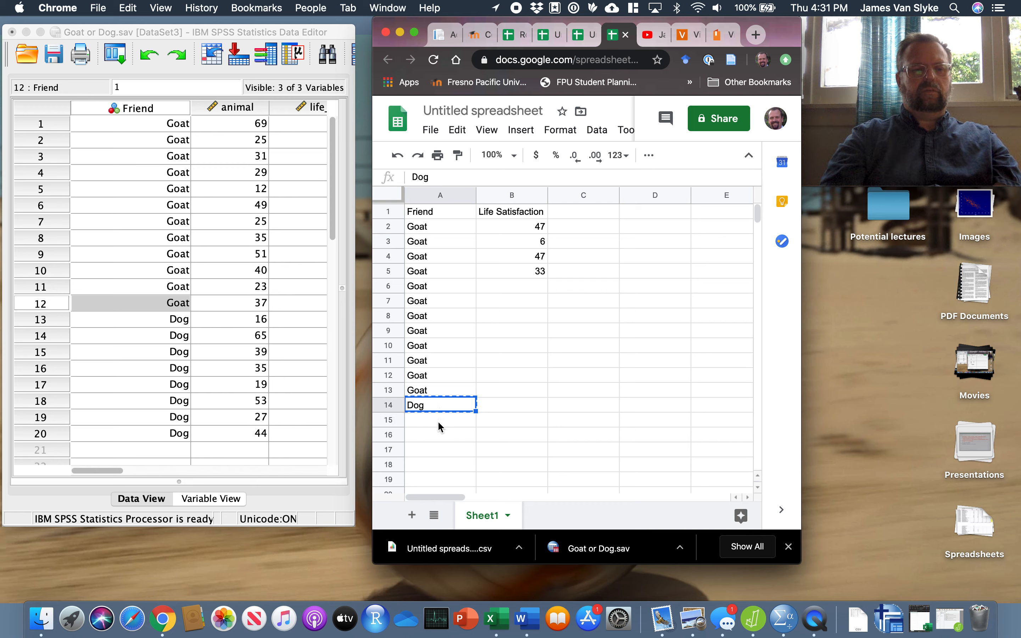
pyautogui.moveTo(438, 422); pyautogui.dragTo(444, 379)
# Close the partly filled spreadsheet and check the completed Friend and Life Satisfaction data in the other spreadsheet.
pyautogui.press('super+w')
pyautogui.scroll(-3, 519, 399)
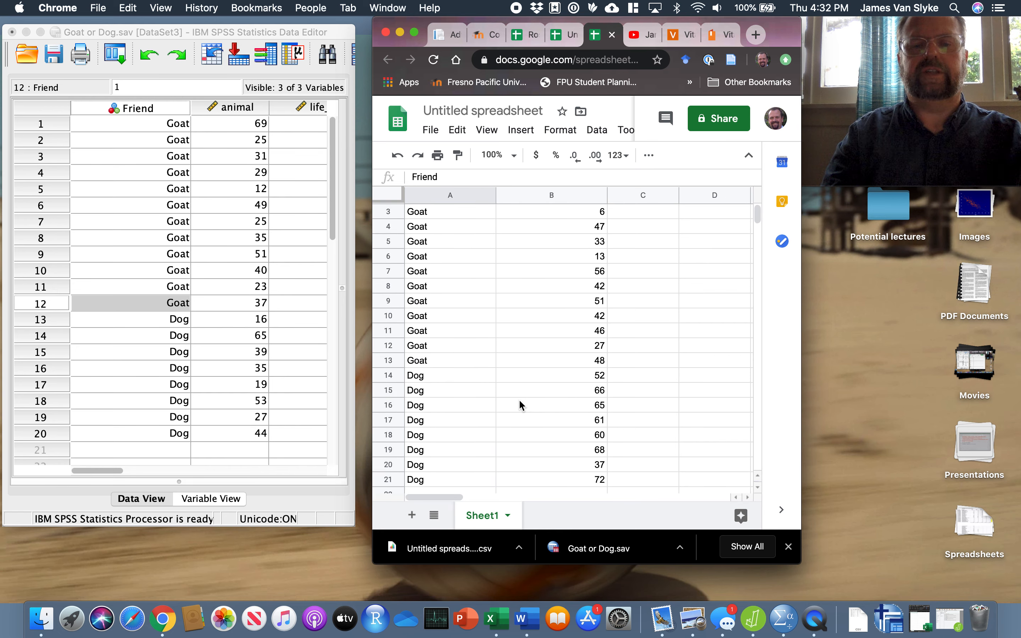
pyautogui.scroll(3, 519, 401)
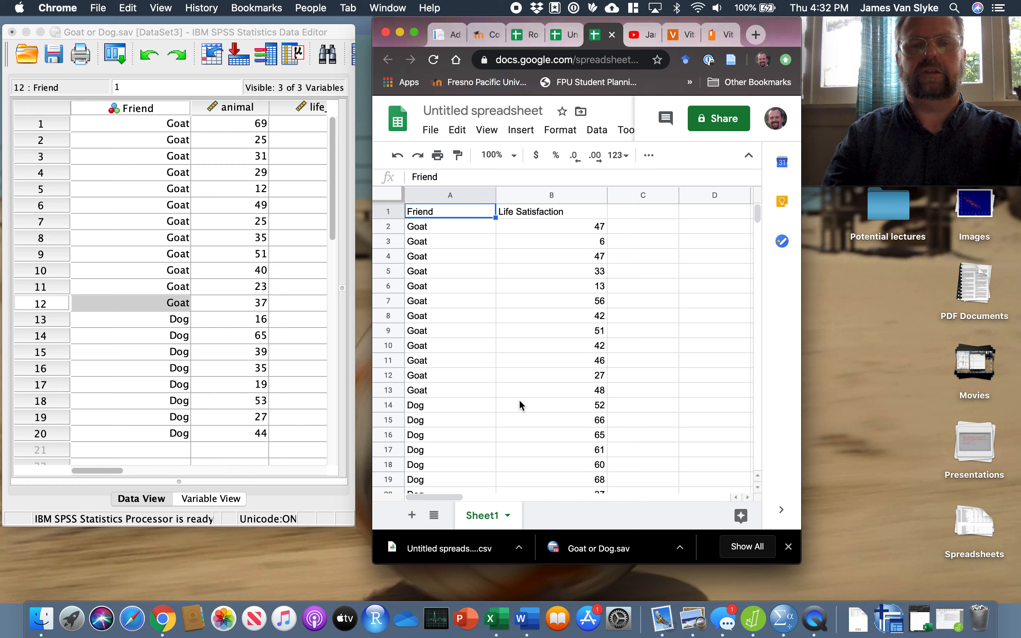
# Download the completed Friend and Life Satisfaction sheet as a comma-separated values (.csv) file.
pyautogui.click(431, 131)
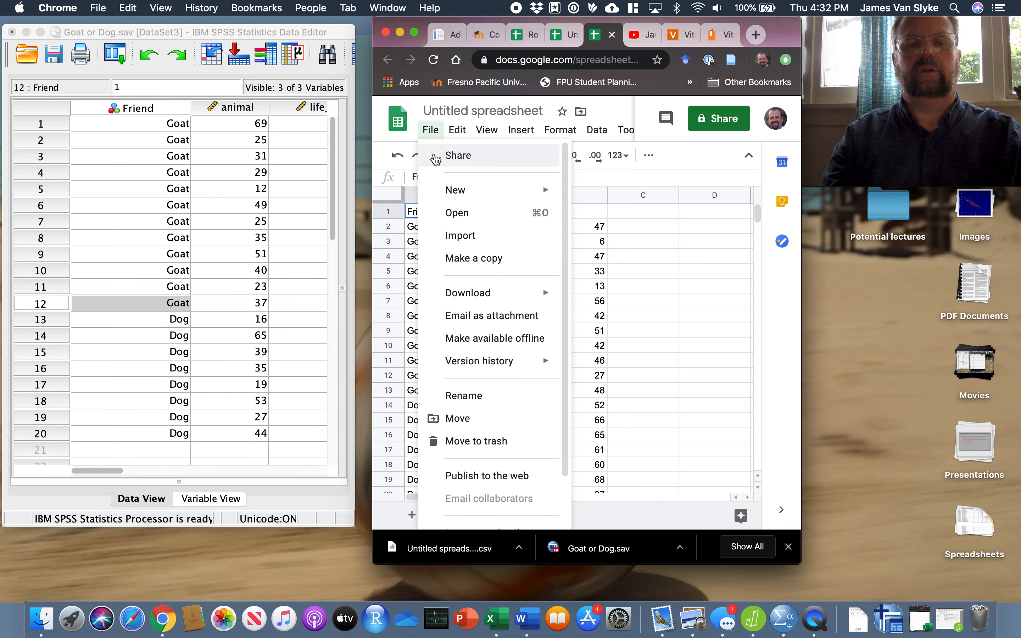
pyautogui.moveTo(497, 293)
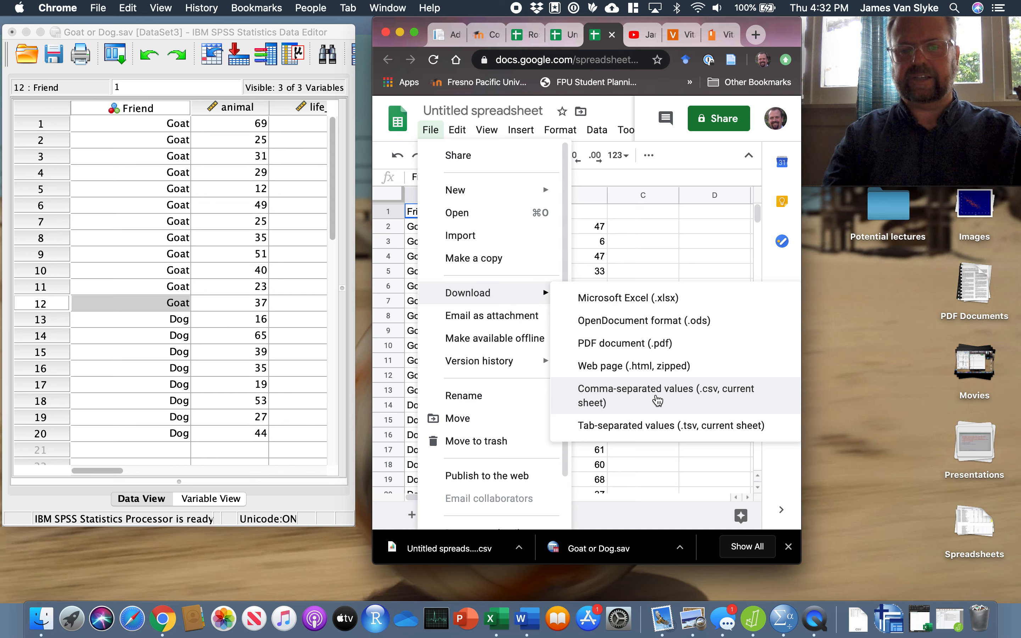
pyautogui.click(660, 401)
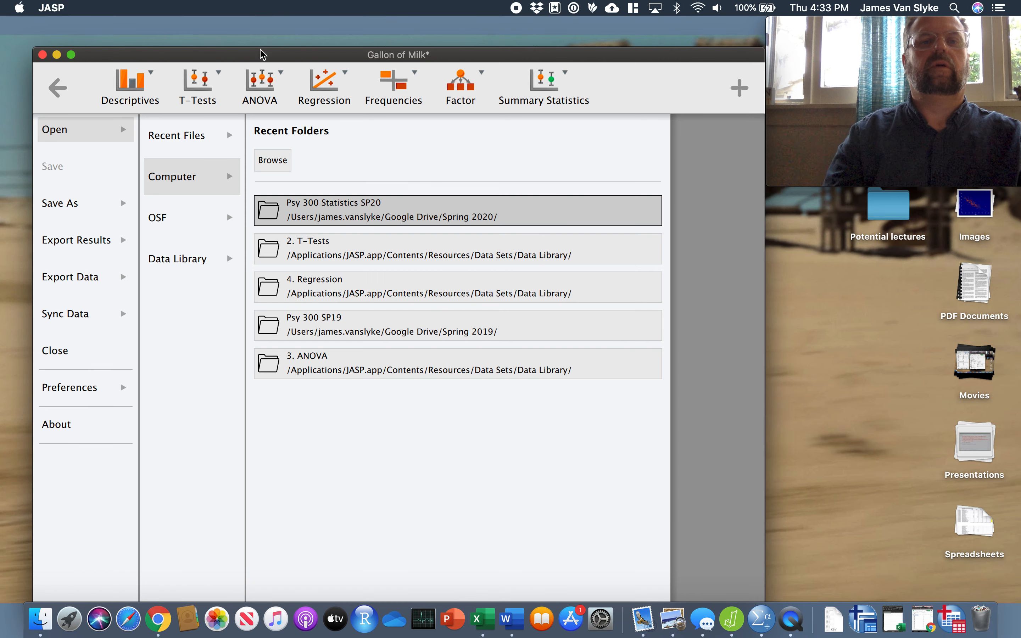
# In JASP, open Goat or Dog.csv from the Psy 300 Statistics SP20 folder and narrow the new data window.
pyautogui.moveTo(261, 51); pyautogui.dragTo(262, 28)
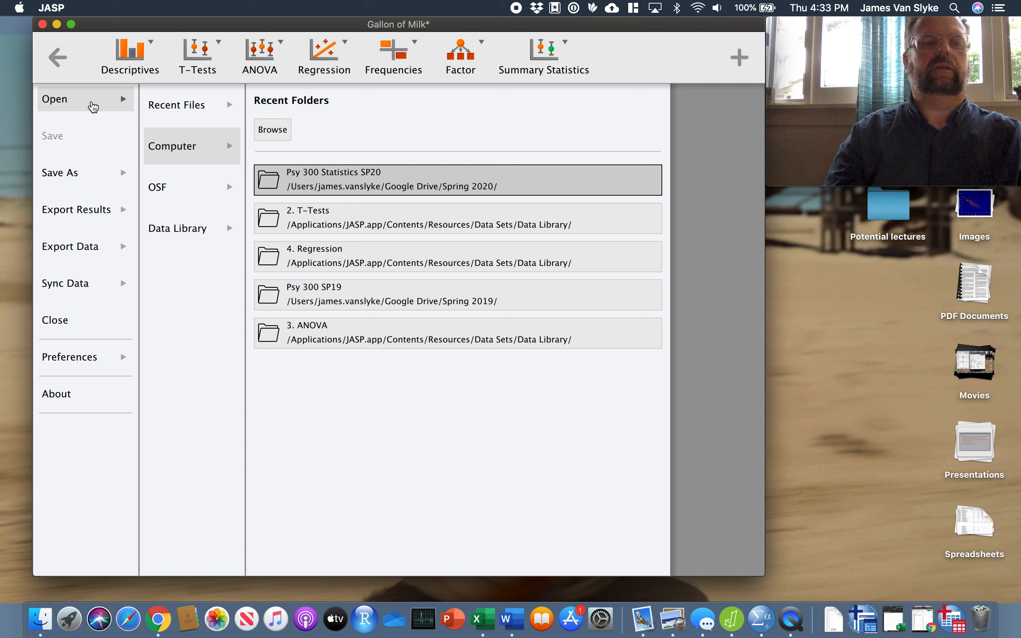
pyautogui.click(88, 106)
pyautogui.click(175, 155)
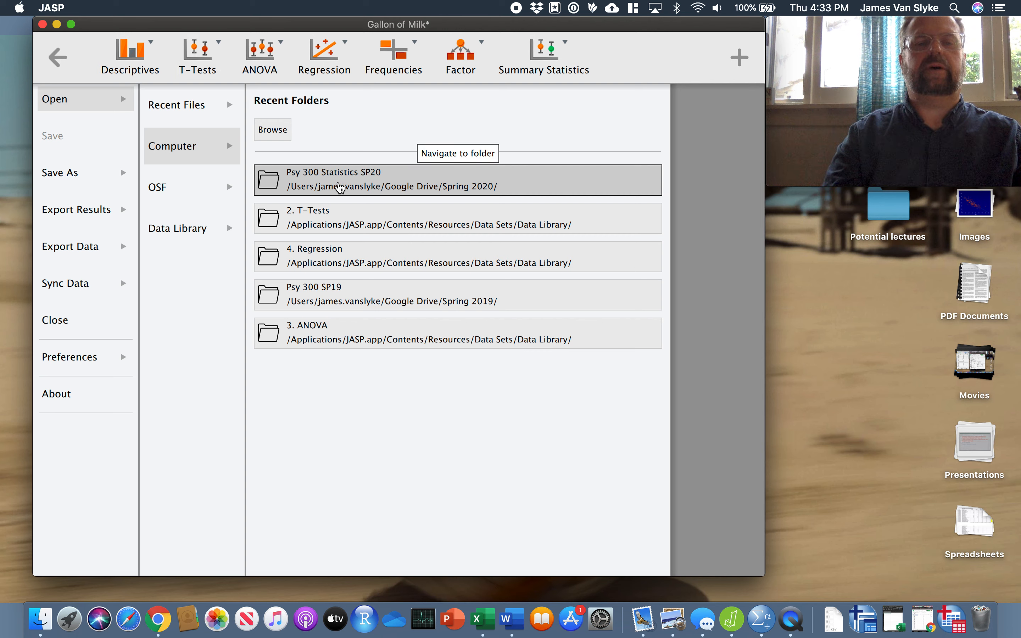
pyautogui.click(341, 188)
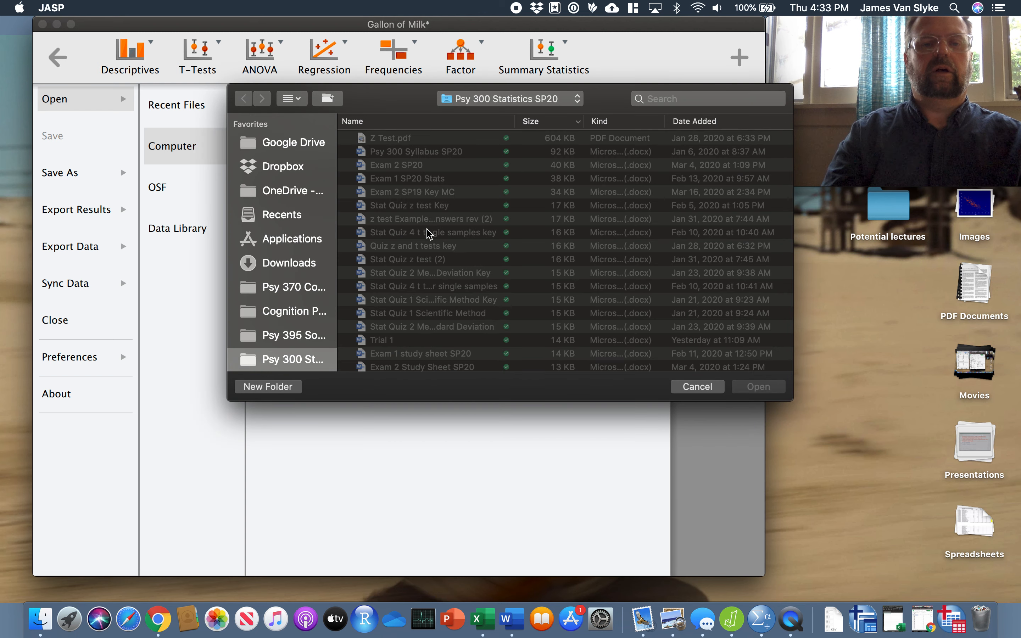
pyautogui.scroll(-10, 429, 233)
pyautogui.scroll(-3, 429, 233)
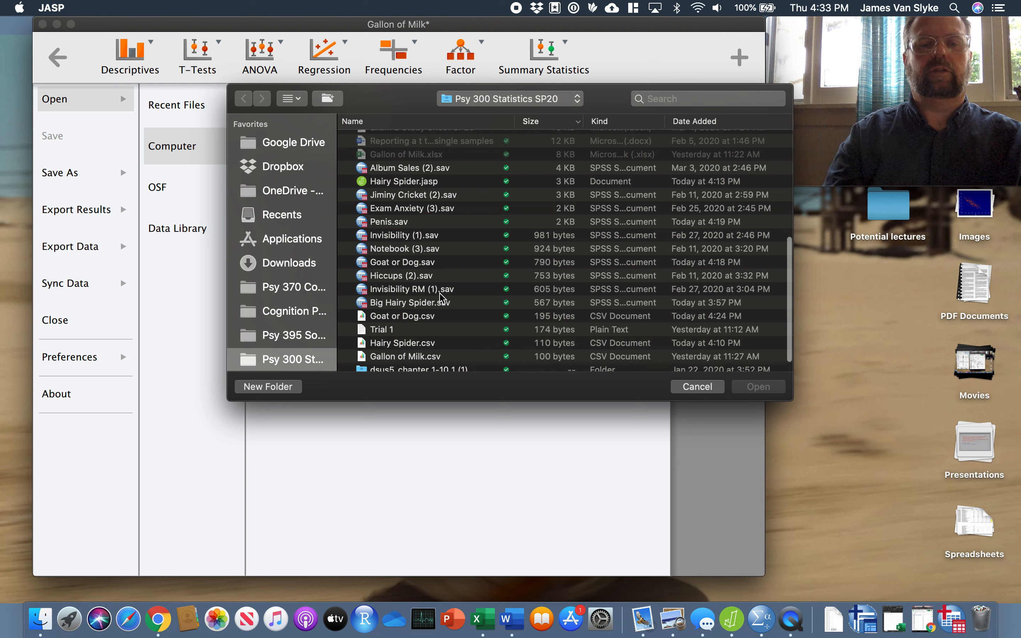
pyautogui.click(407, 264)
pyautogui.scroll(-1, 400, 316)
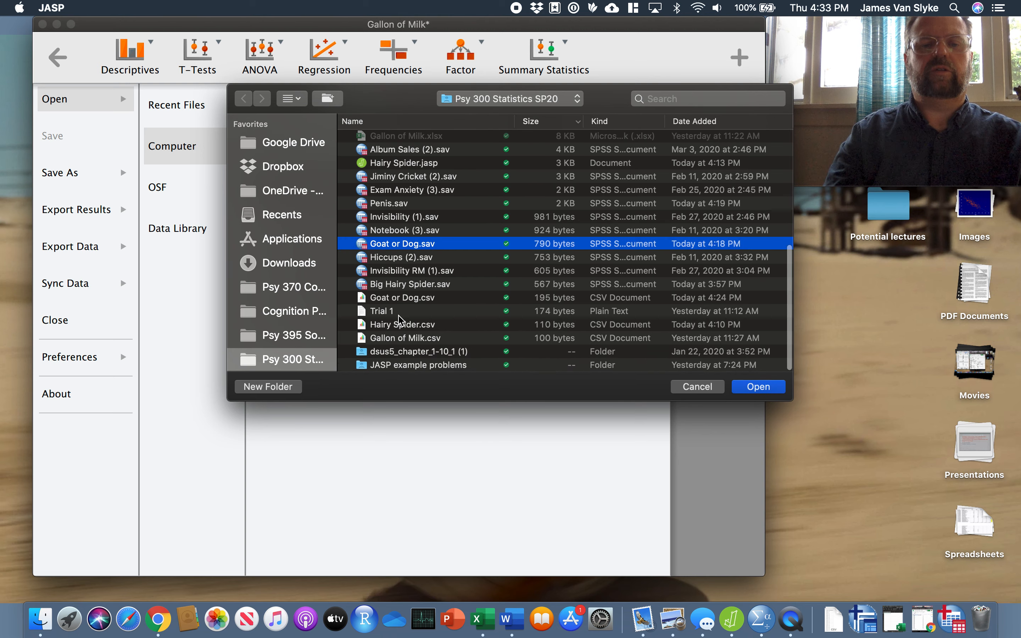
pyautogui.click(409, 299)
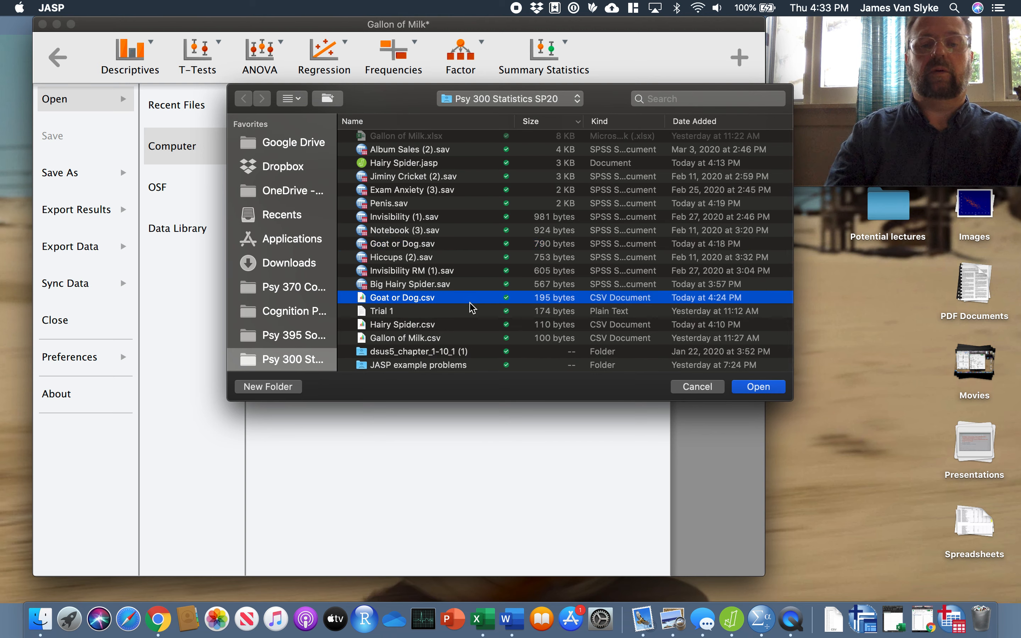
pyautogui.click(758, 386)
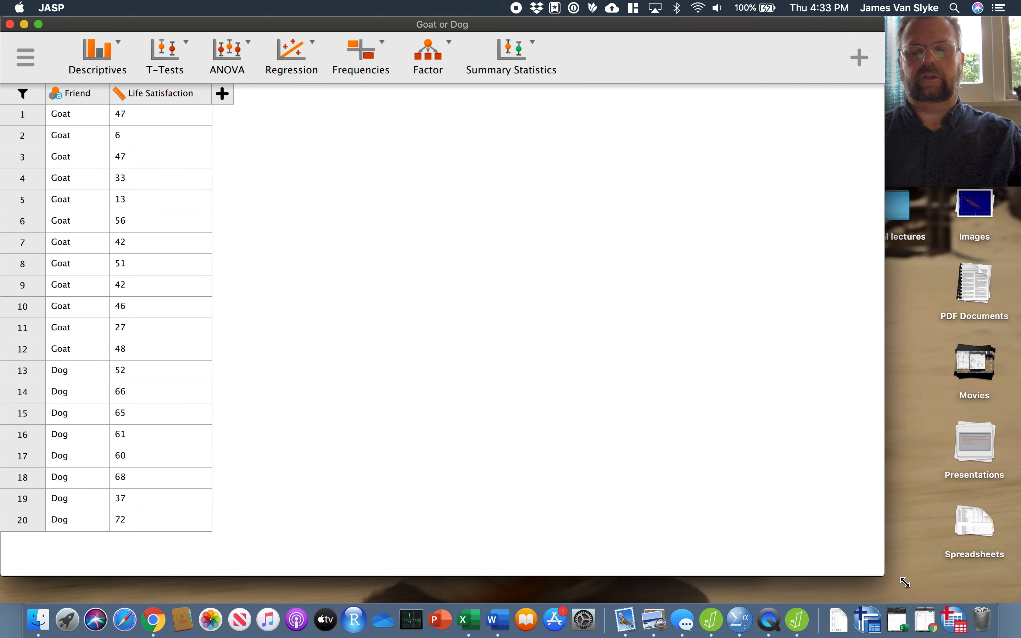
pyautogui.moveTo(884, 576); pyautogui.dragTo(757, 576)
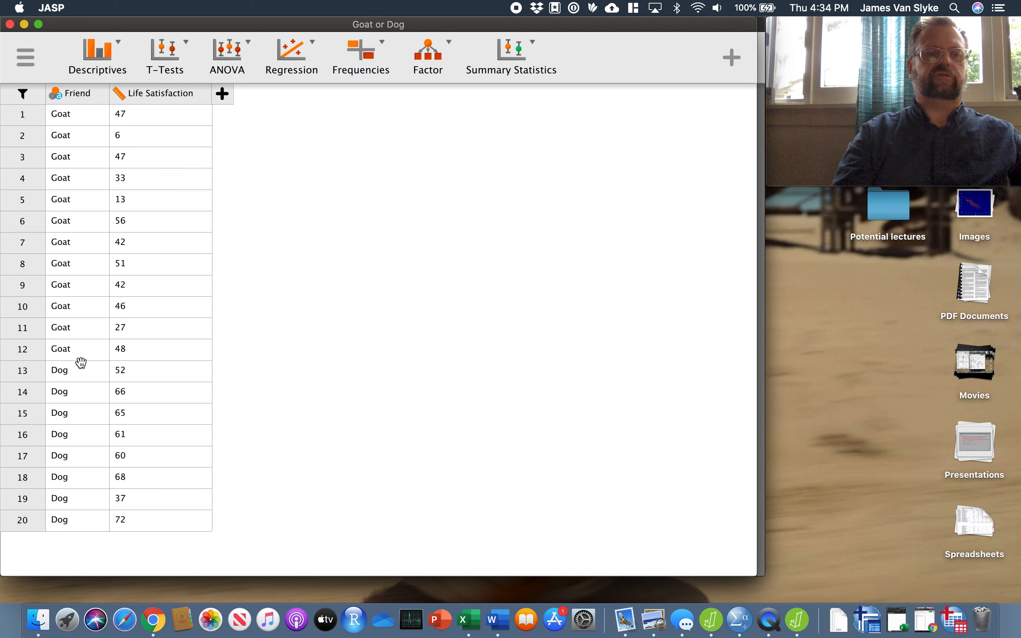
# Check the value labels of the Friend variable, then close the label editor.
pyautogui.click(81, 95)
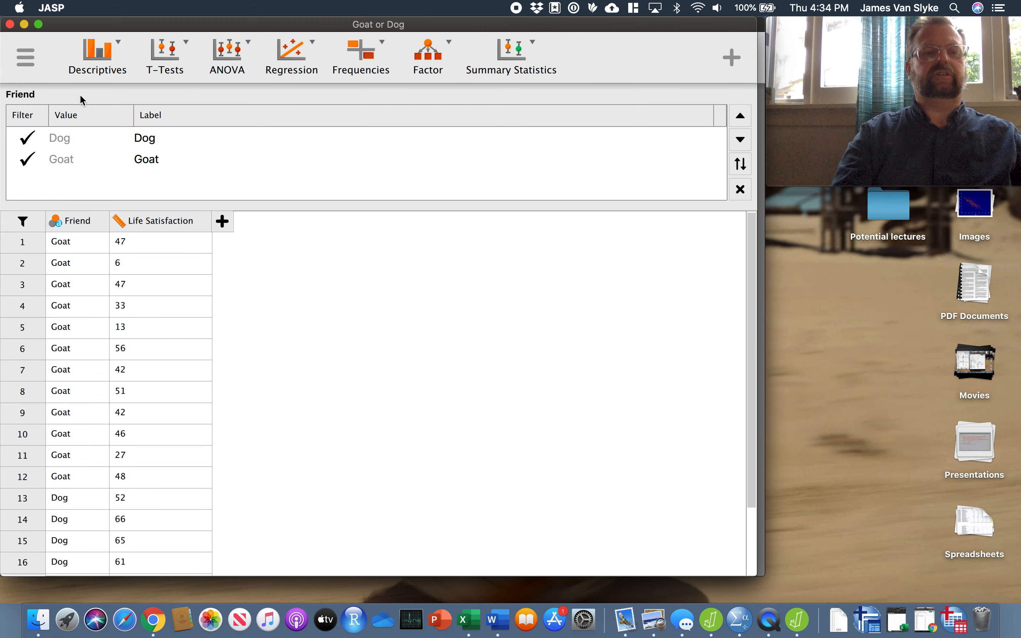
pyautogui.click(157, 137)
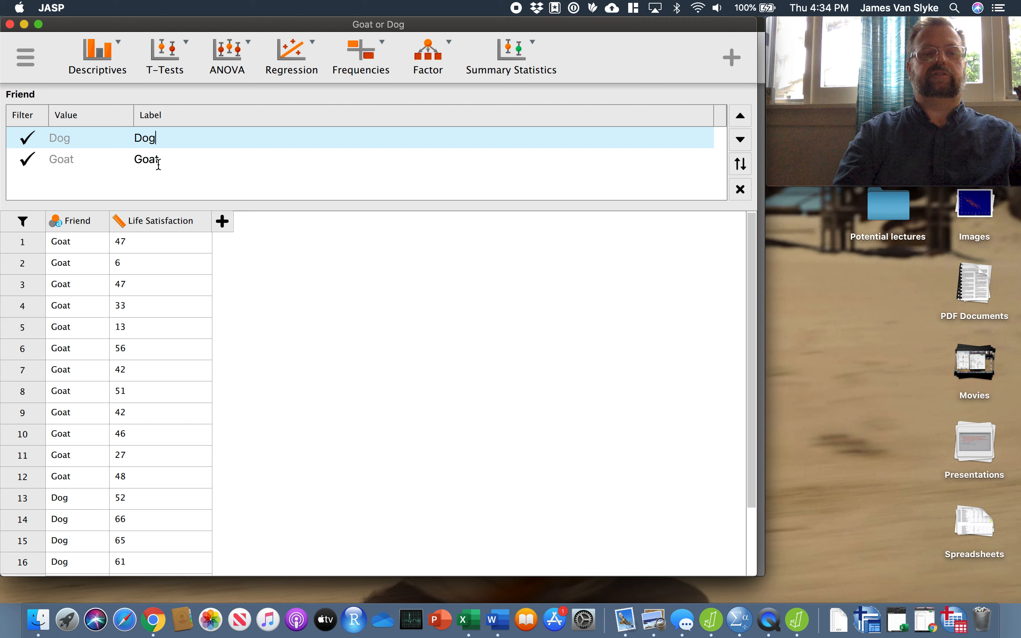
pyautogui.click(91, 223)
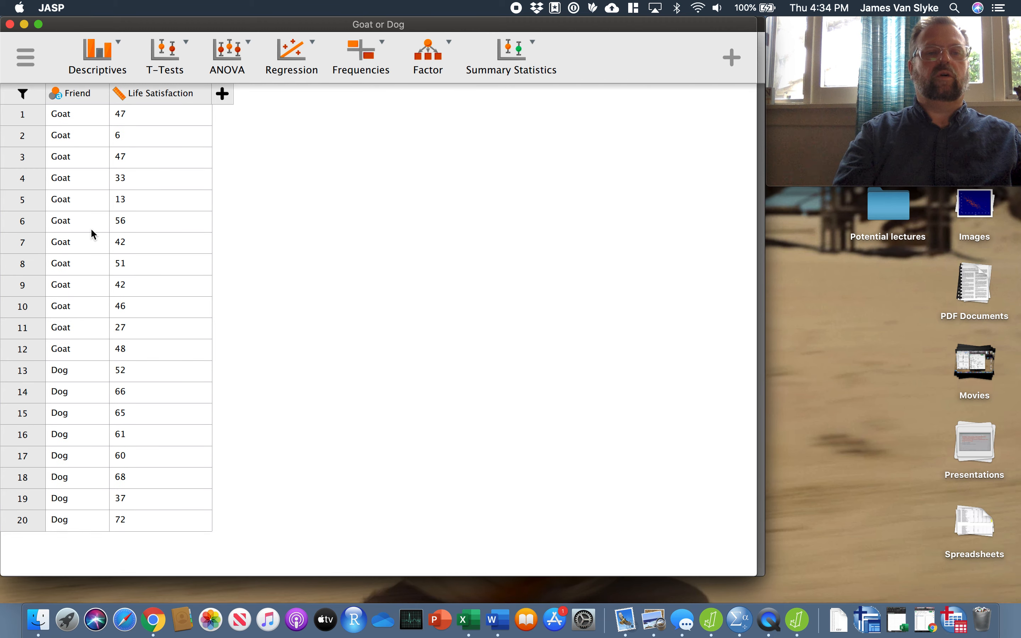
# Set up an Independent Samples T-Test with Friend as the grouping variable and Life Satisfaction as the dependent variable.
pyautogui.click(186, 60)
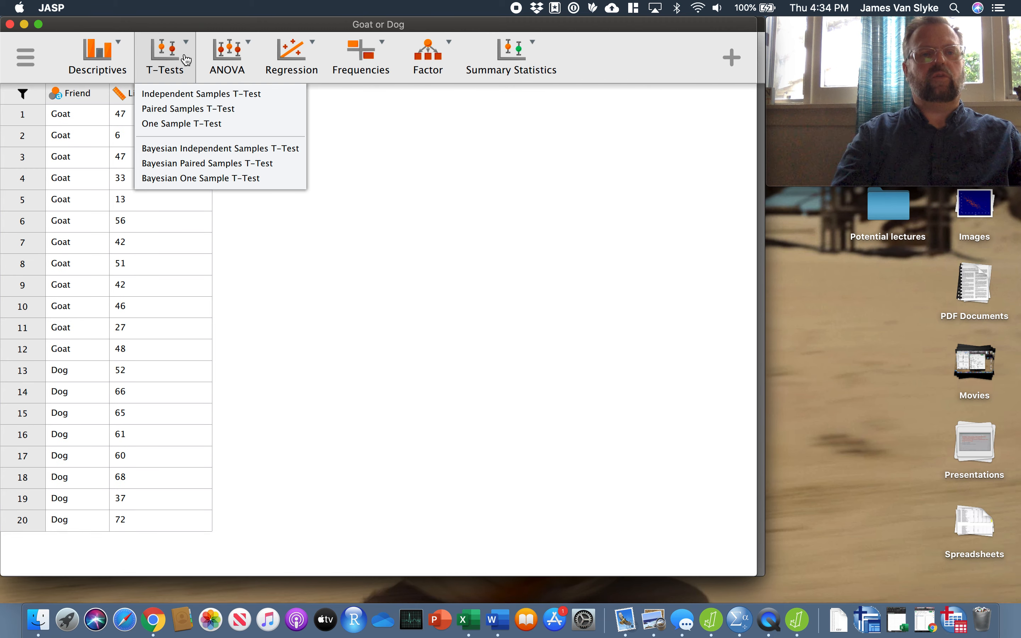
pyautogui.click(178, 96)
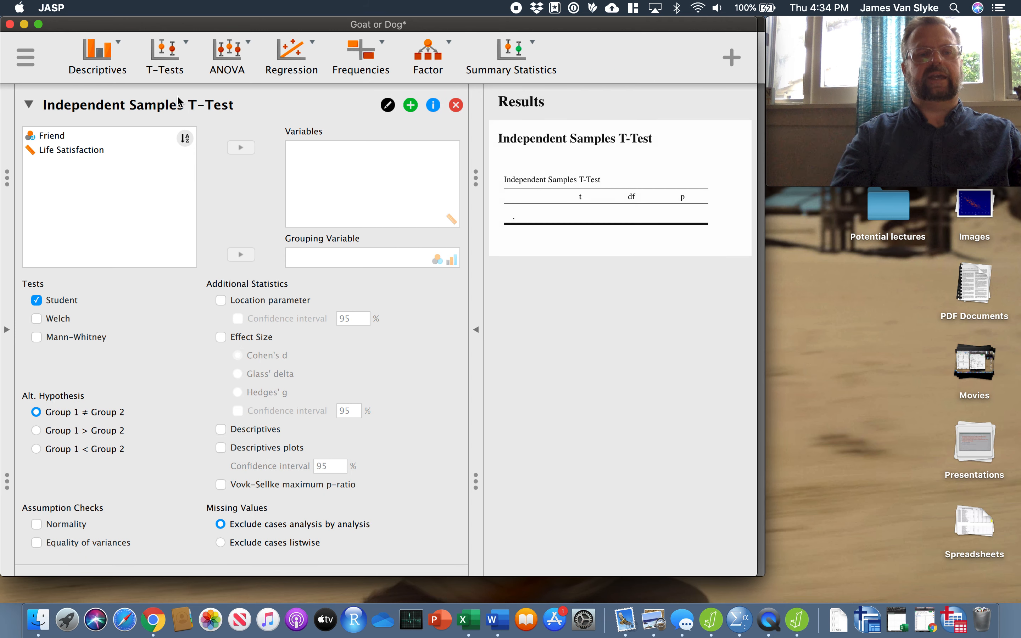
pyautogui.click(108, 135)
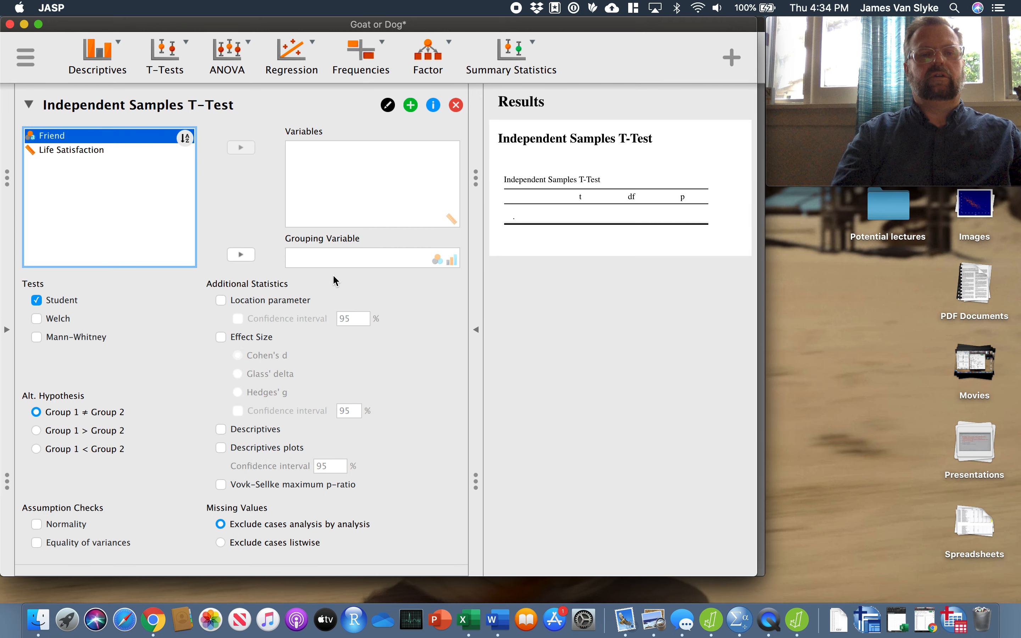
pyautogui.click(241, 254)
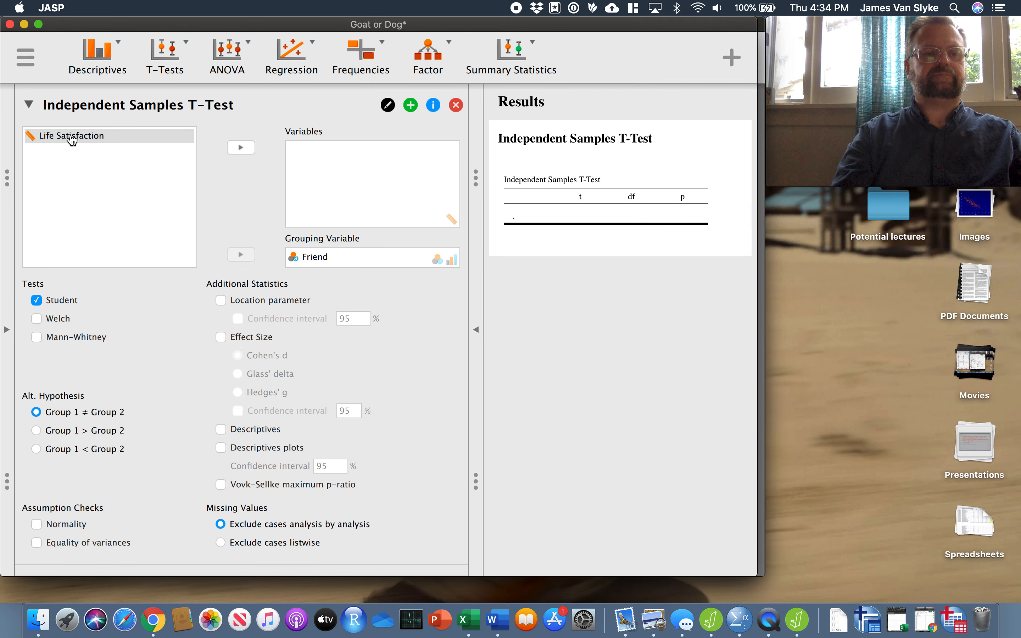
pyautogui.click(71, 137)
pyautogui.click(241, 148)
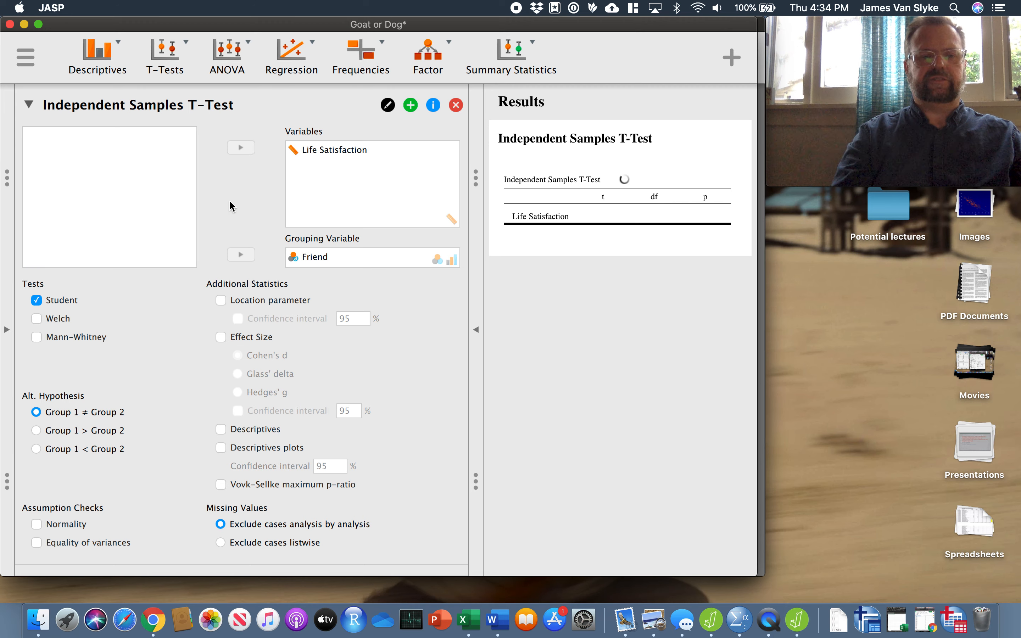
# Add the location parameter with 95% confidence interval, Cohen's d effect size, descriptives and descriptives plots, and review the t-test results.
pyautogui.click(221, 300)
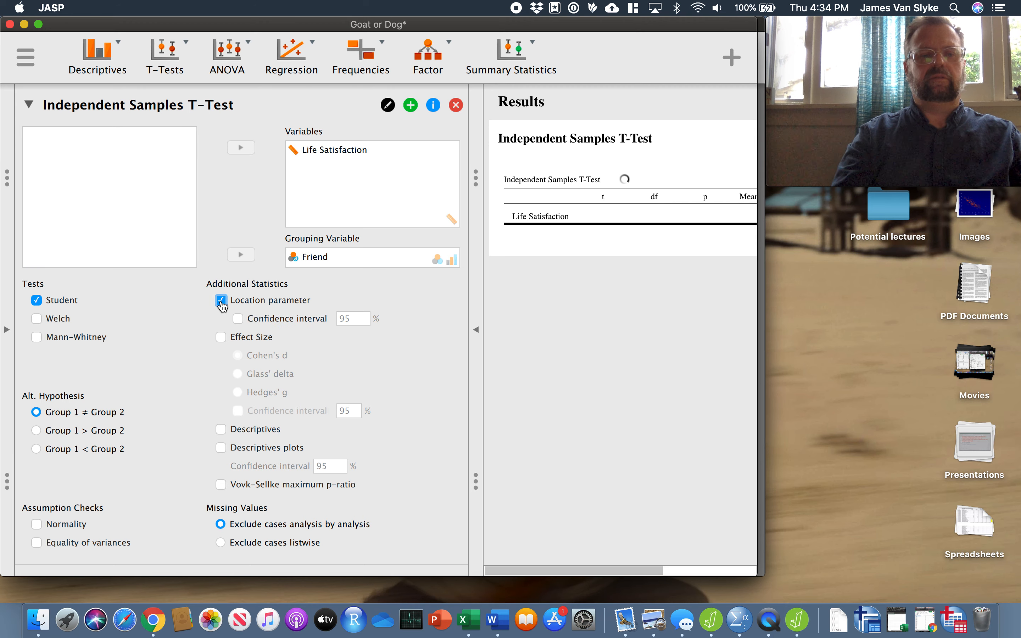
pyautogui.click(237, 318)
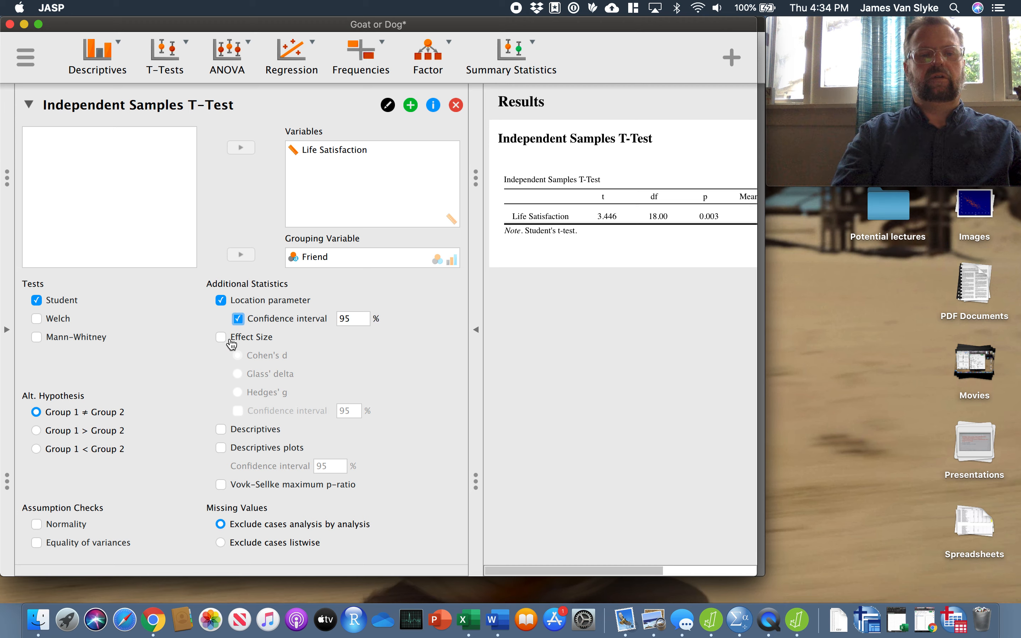
pyautogui.click(221, 337)
pyautogui.click(220, 429)
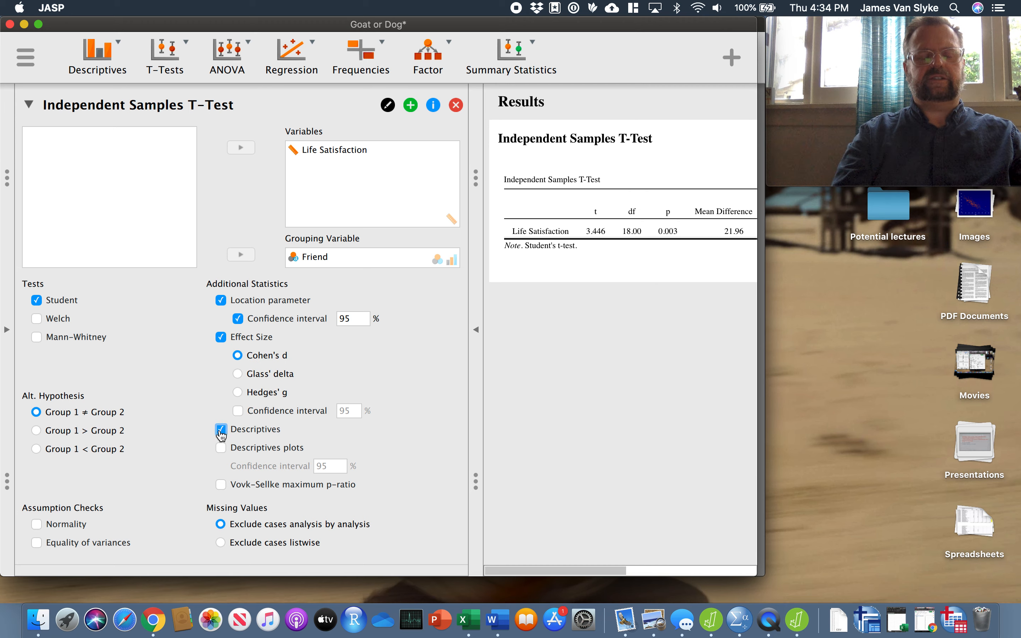
pyautogui.click(221, 447)
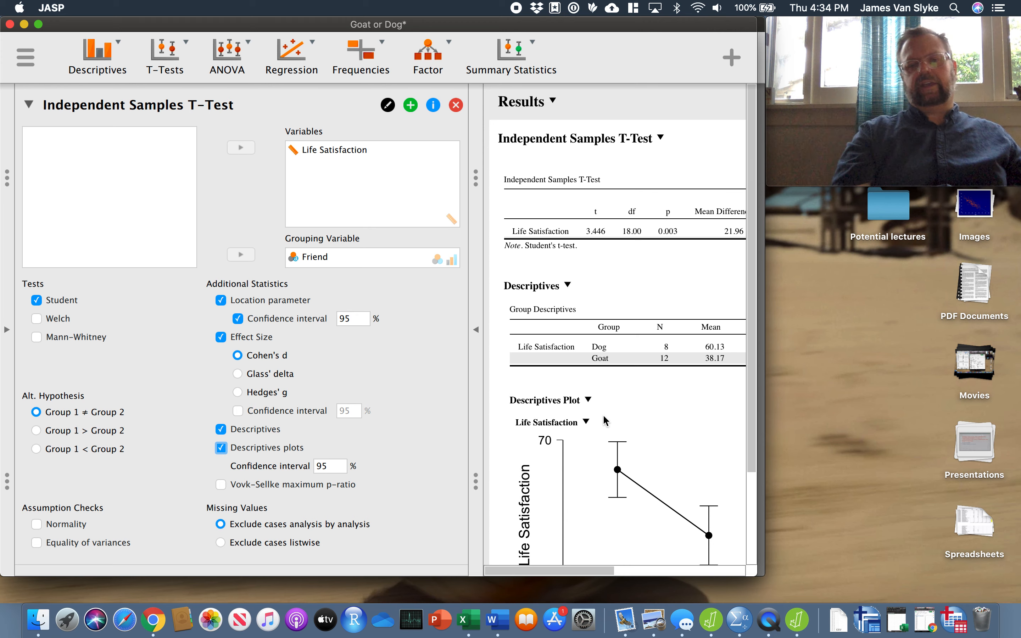
pyautogui.hscroll(1, 656, 236)
pyautogui.hscroll(-1, 656, 235)
pyautogui.scroll(-1, 657, 235)
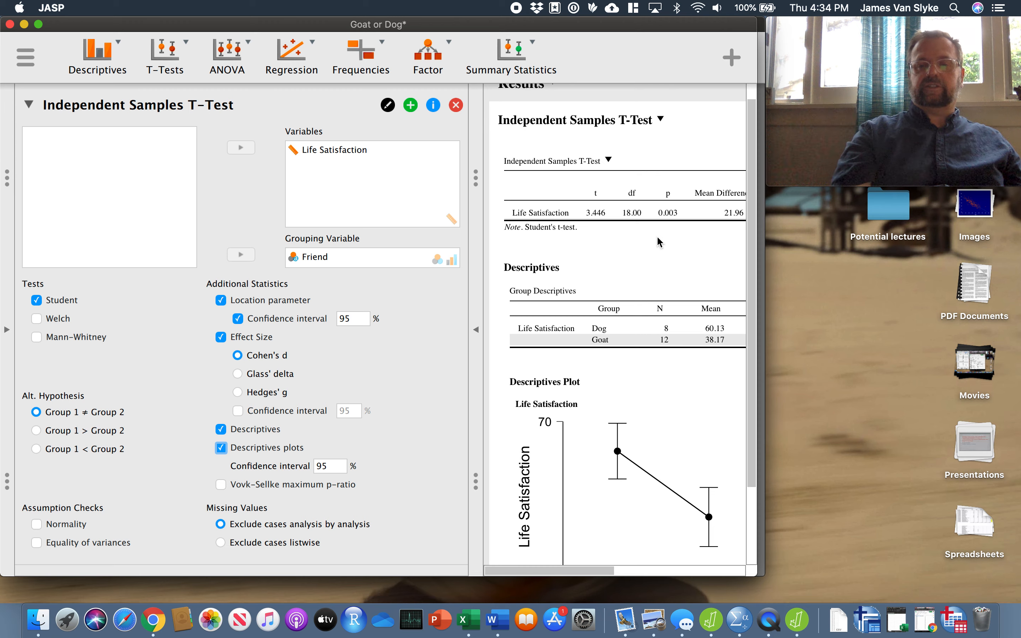
pyautogui.scroll(-4, 613, 330)
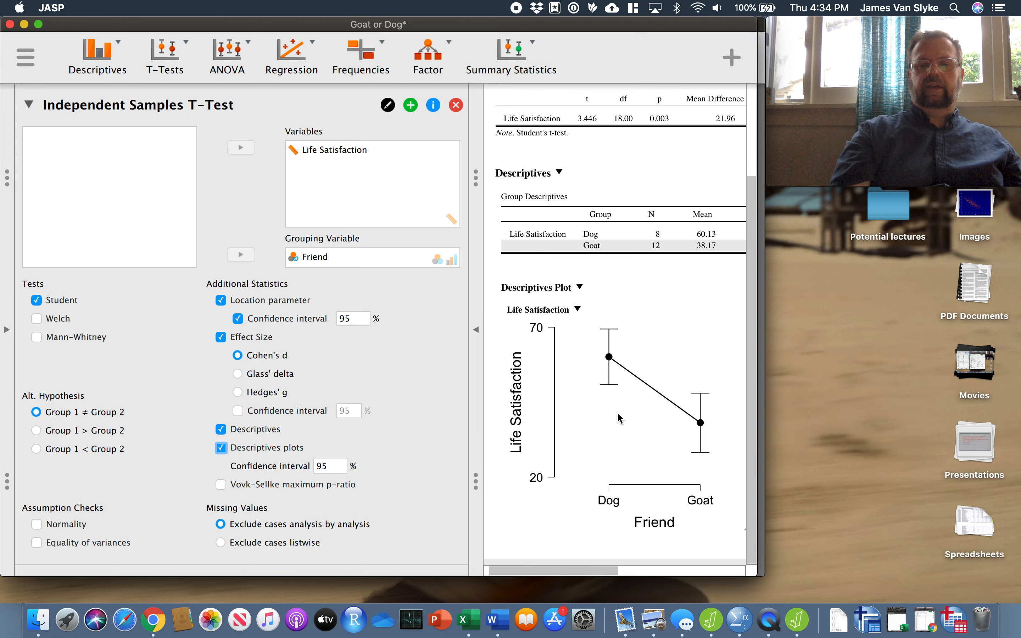